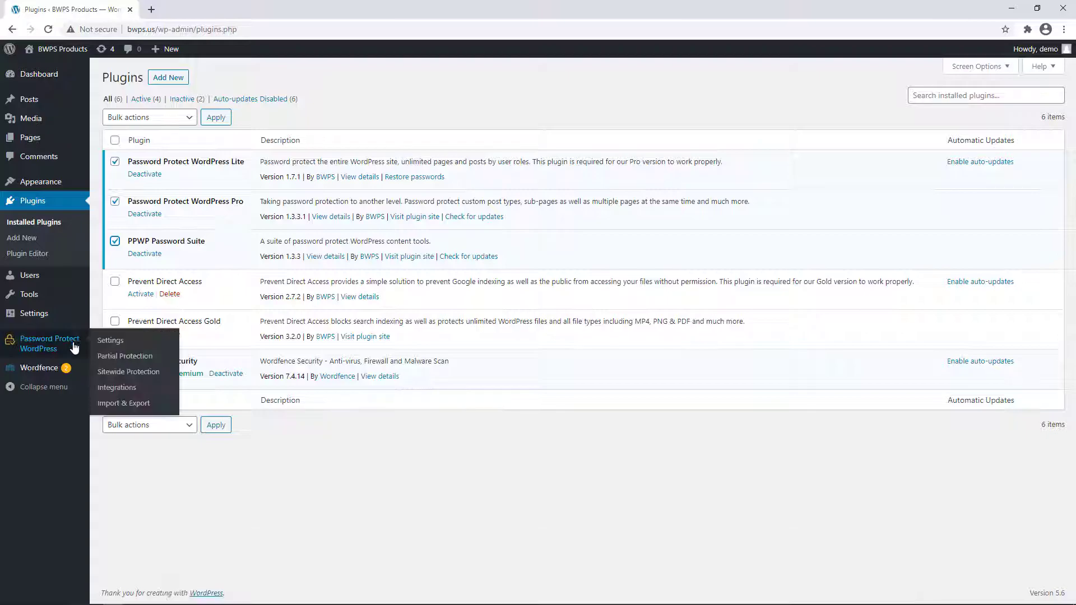
# - Turn on Password Protect Entire Site in Sitewide Protection and save
pyautogui.click(122, 373)
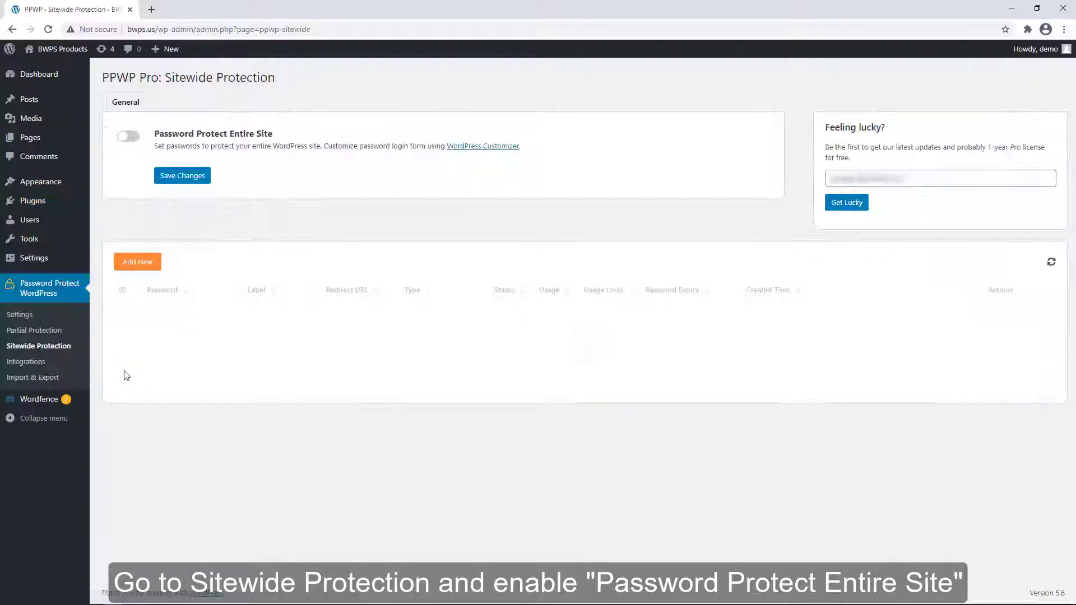
pyautogui.click(132, 138)
pyautogui.click(181, 201)
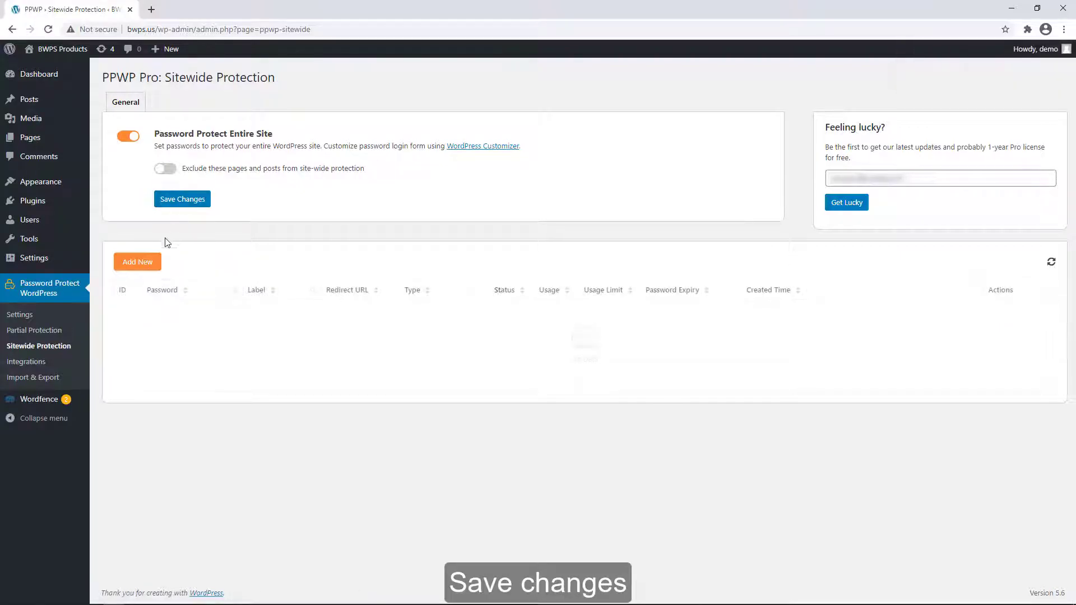
pyautogui.click(138, 262)
pyautogui.click(293, 150)
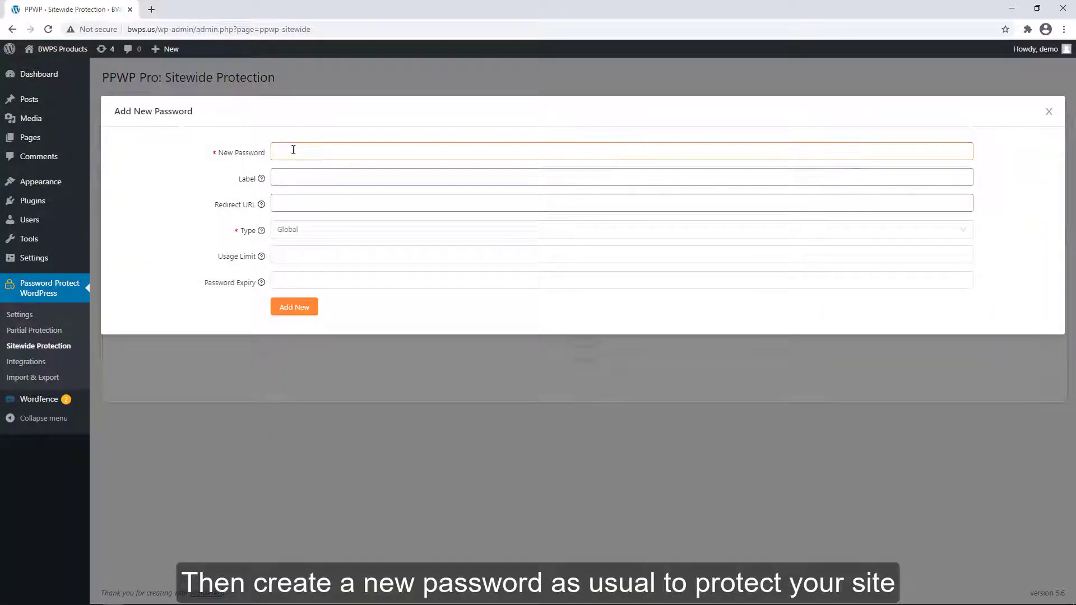
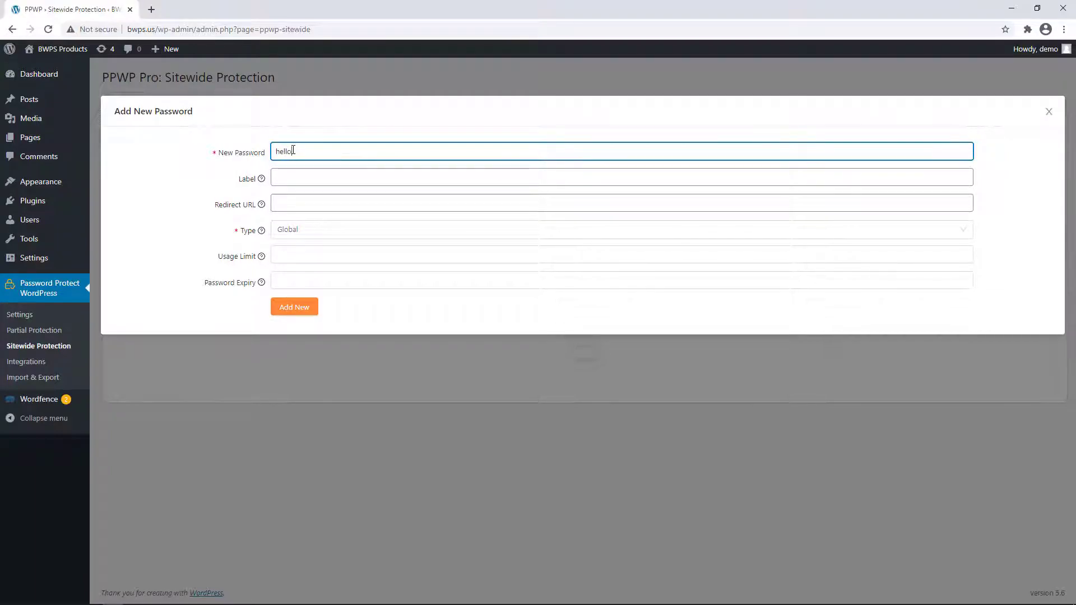
pyautogui.click(287, 256)
pyautogui.write('1')
pyautogui.click(288, 280)
pyautogui.write('1')
pyautogui.click(292, 312)
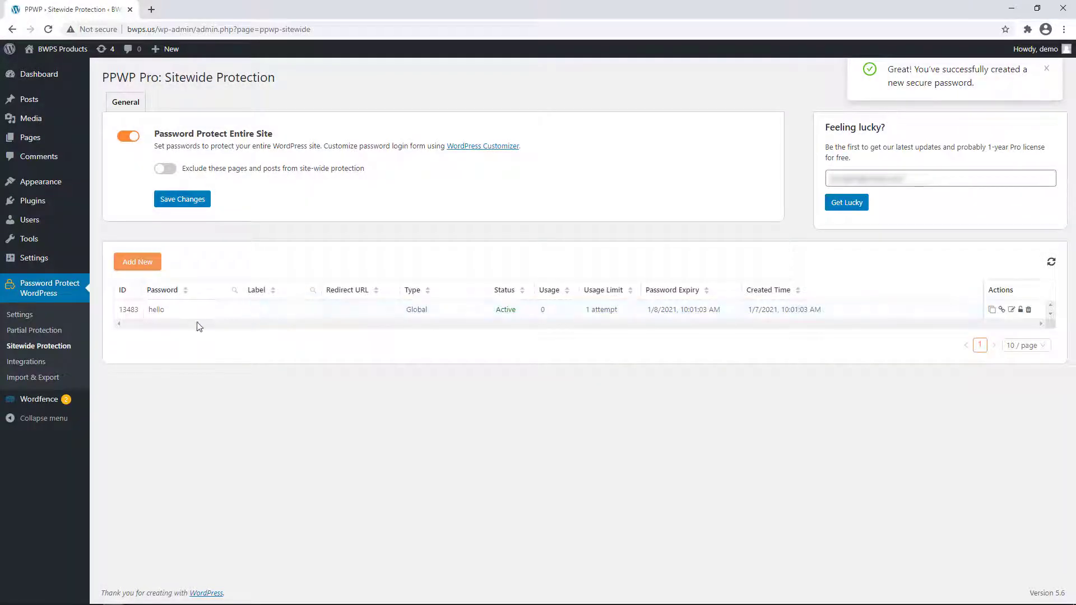
# - From Import & Export, open the sample sitewide passwords CSV in Excel
pyautogui.click(66, 383)
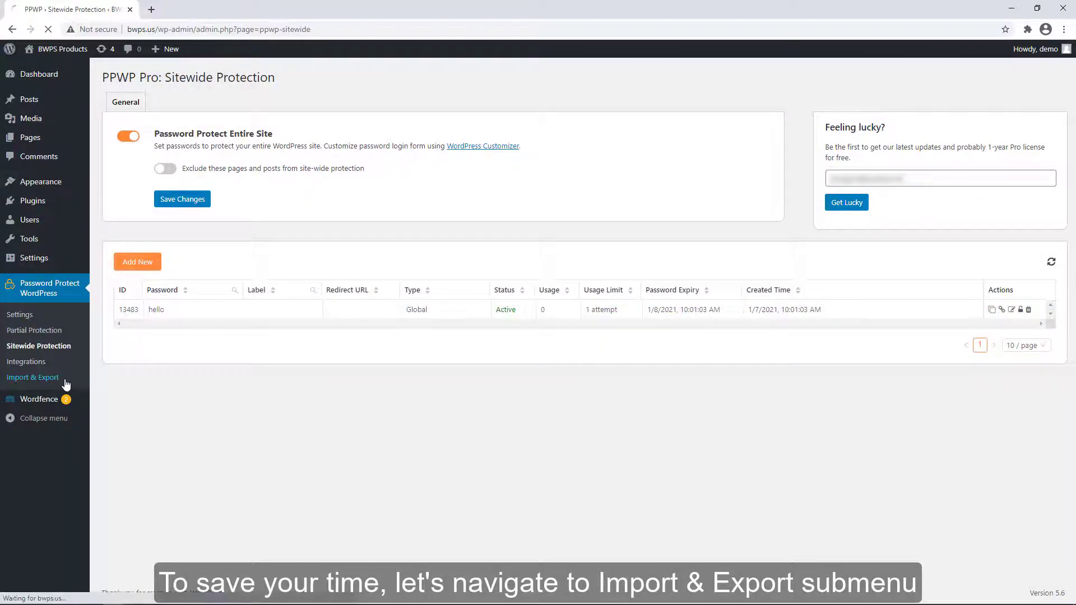
pyautogui.click(147, 261)
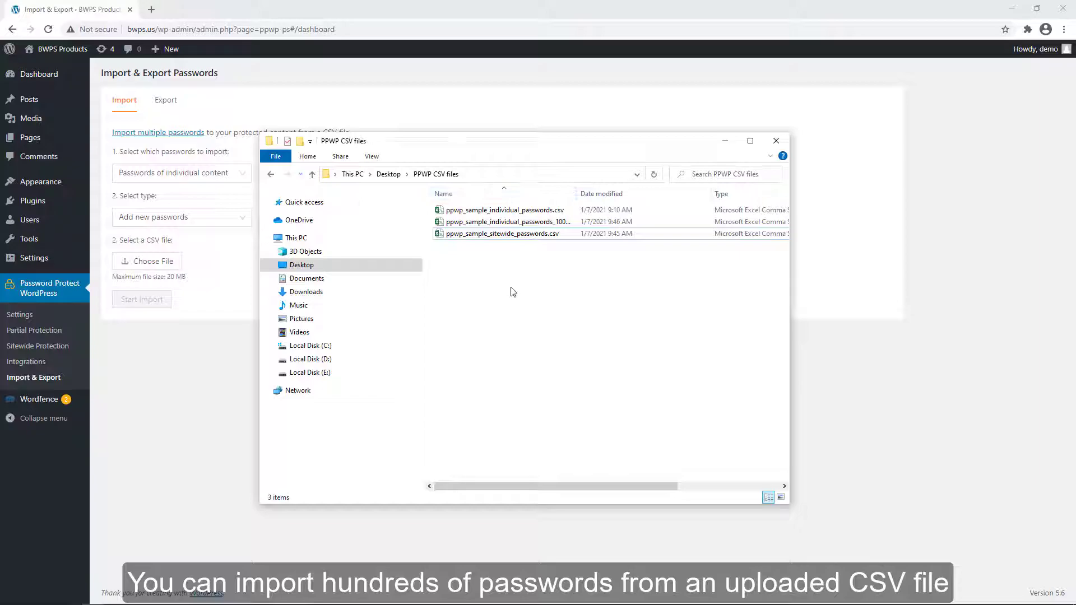
pyautogui.doubleClick(520, 236)
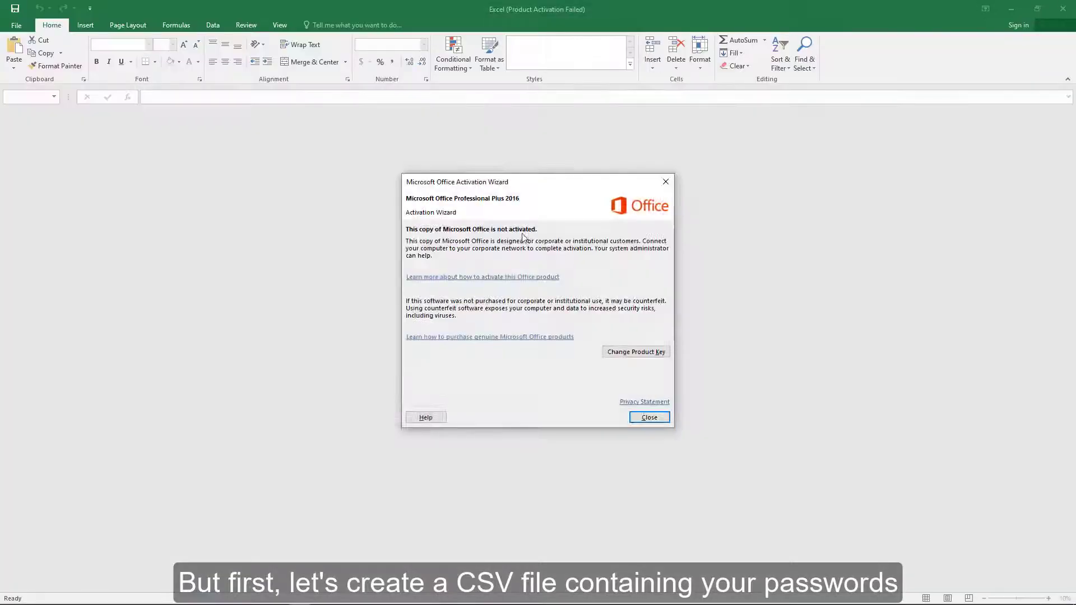
# - Dismiss the activation notice and widen the columns so all six headers, including usage_limit and expired_date, read fully
pyautogui.click(666, 181)
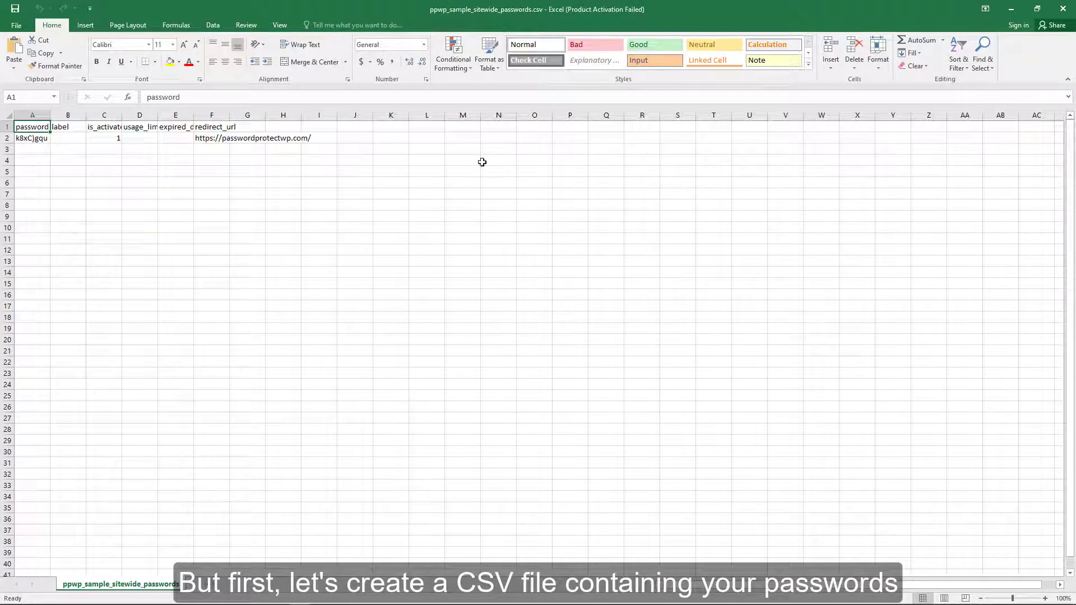
pyautogui.moveTo(50, 116); pyautogui.dragTo(510, 118)
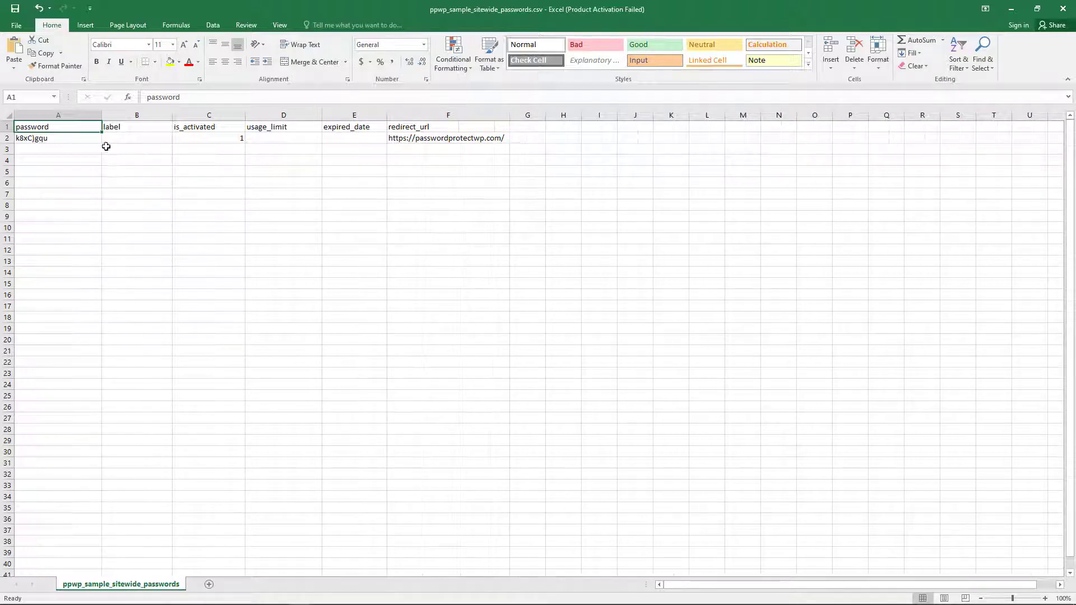
pyautogui.click(54, 148)
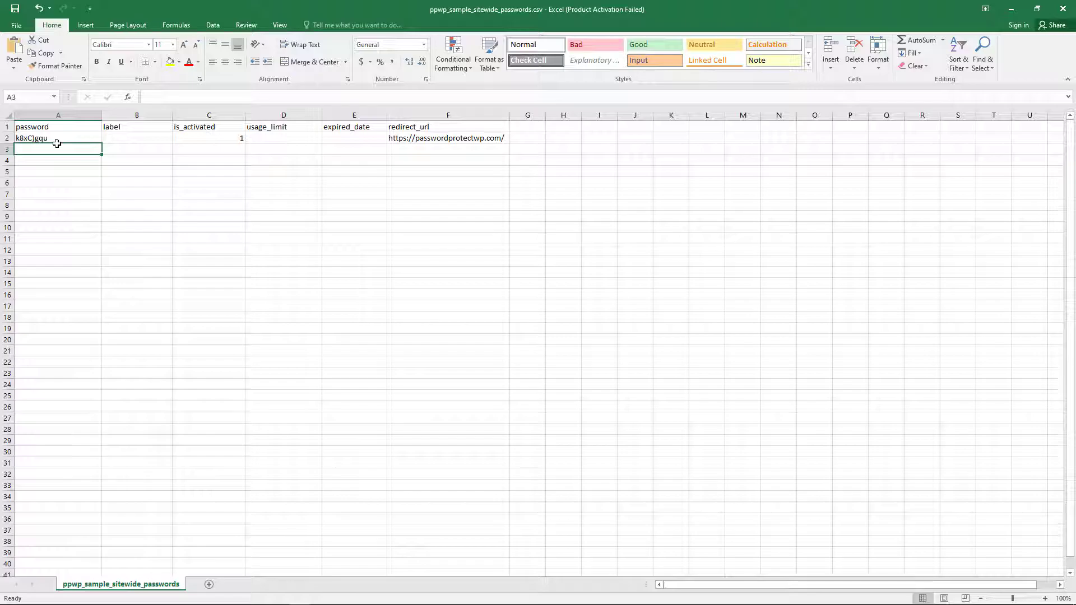
pyautogui.hotkey('alt', 'Tab')
# - Load passwordsgenerator.net/plus in a new browser tab
pyautogui.click(157, 10)
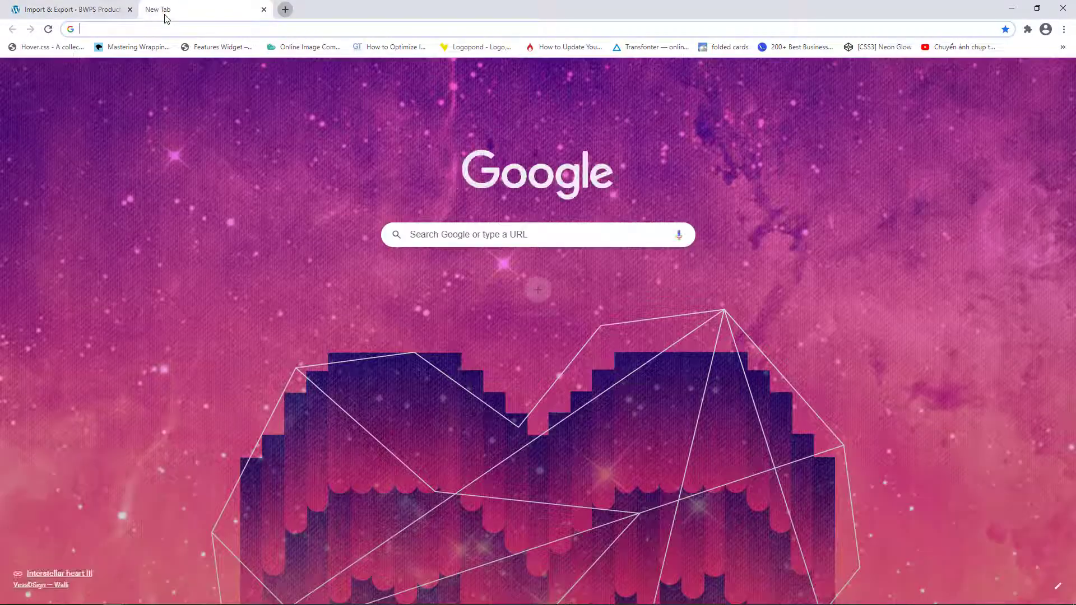
pyautogui.hotkey('ctrl', 'v')
pyautogui.press('Return')
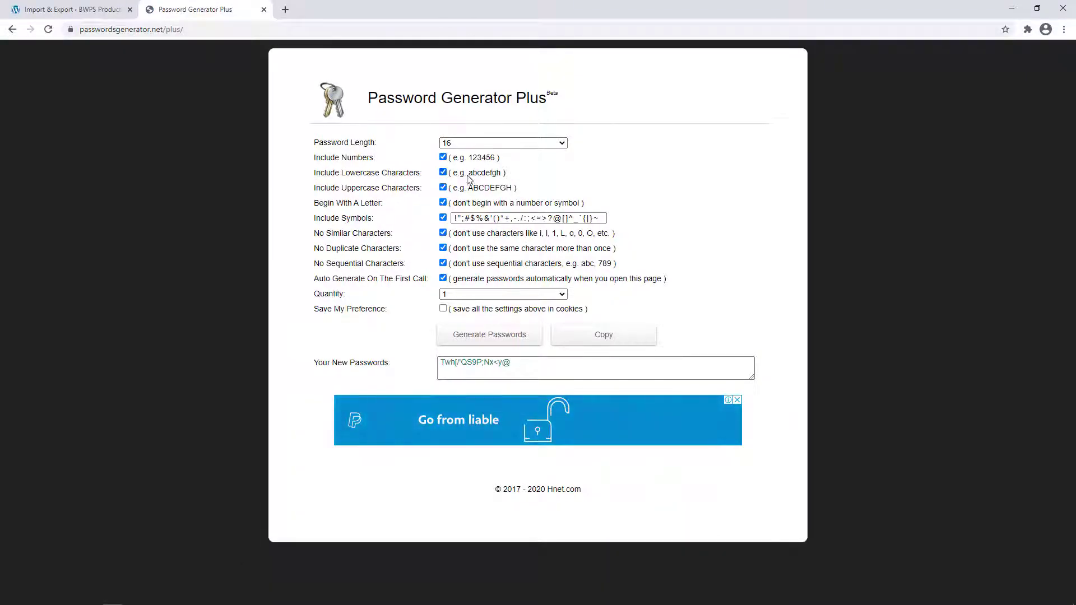
# - Generate 20 passwords, select and copy them all, and return to Excel
pyautogui.click(471, 295)
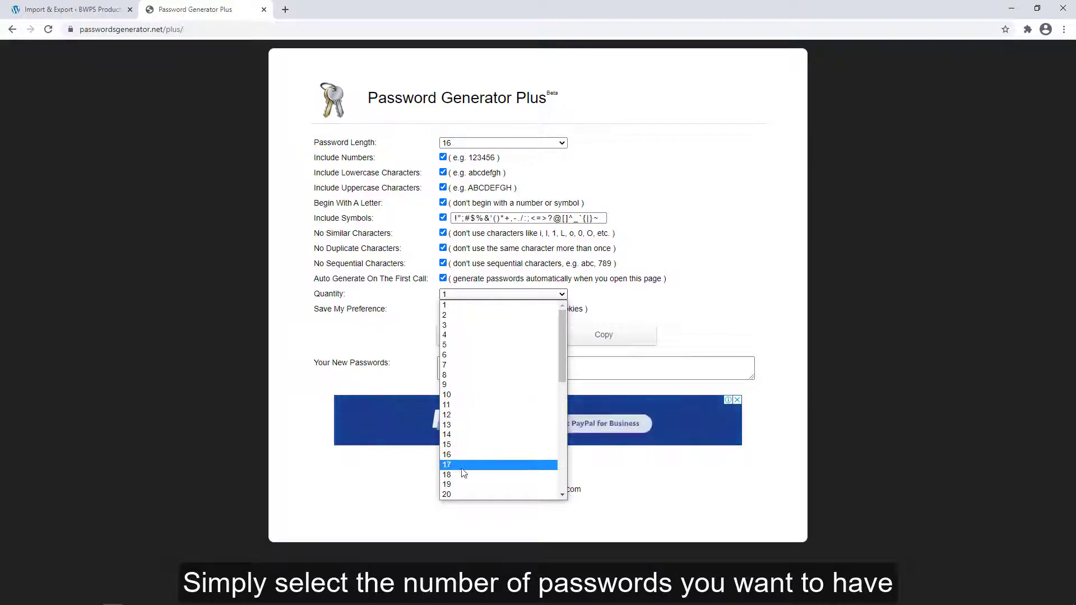
pyautogui.click(461, 493)
pyautogui.click(497, 336)
pyautogui.click(492, 431)
pyautogui.hotkey('ctrl', 'a')
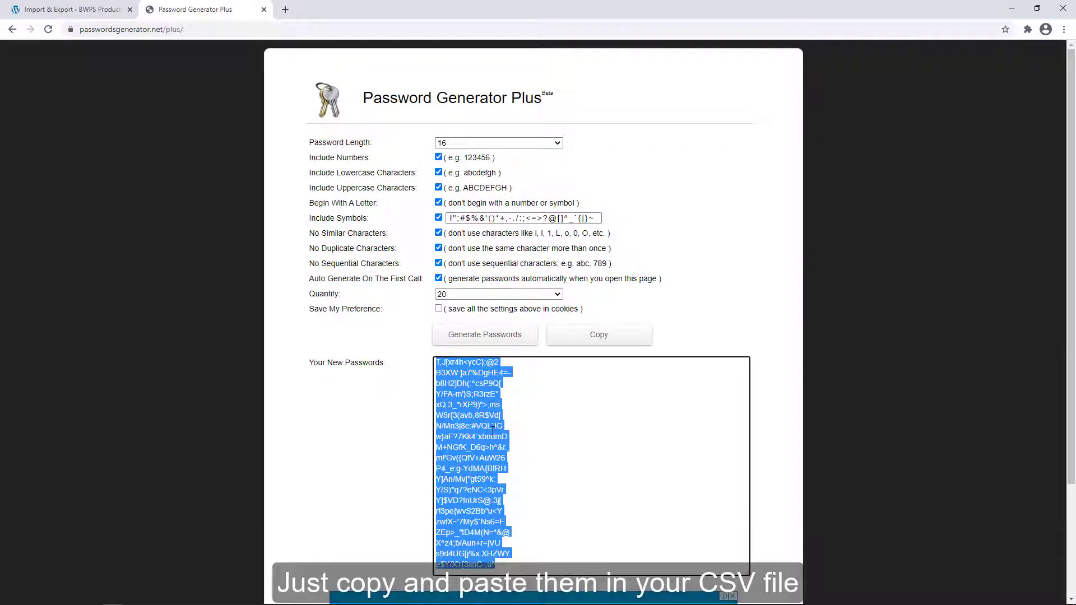
pyautogui.hotkey('alt', 'Tab')
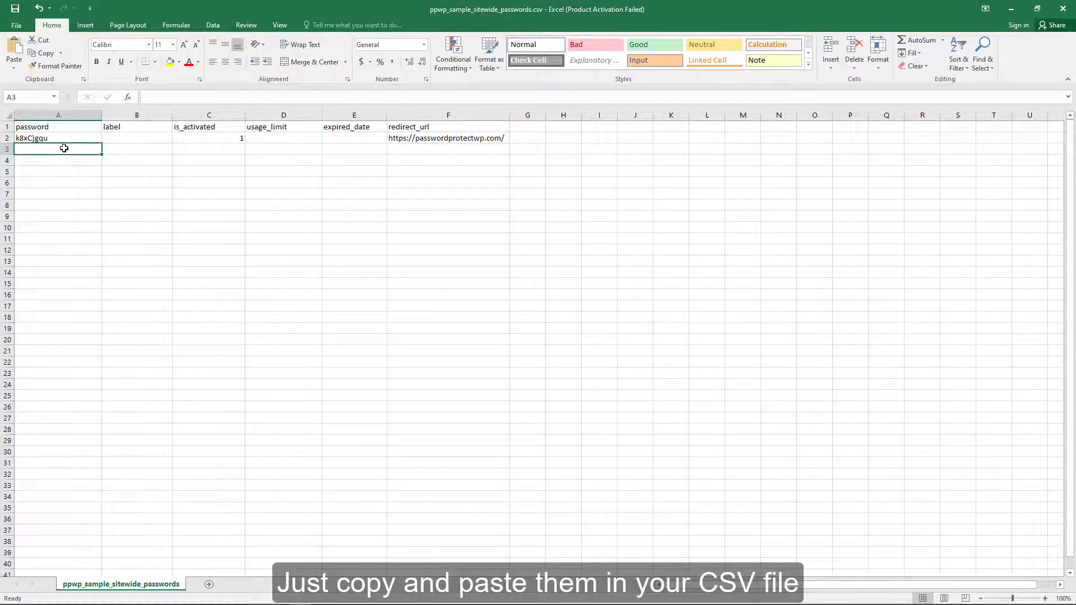
# - Paste the 20 passwords into A3:A22 and fill the redirect URL and is_activated 1 down to row 22
pyautogui.hotkey('ctrl', 'v')
pyautogui.click(132, 200)
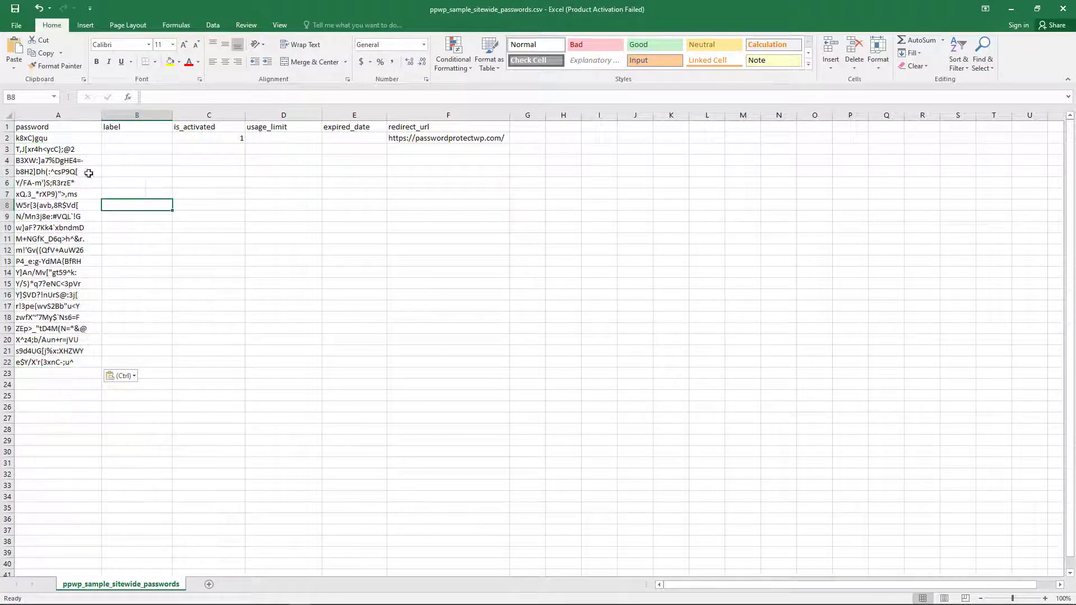
pyautogui.click(440, 140)
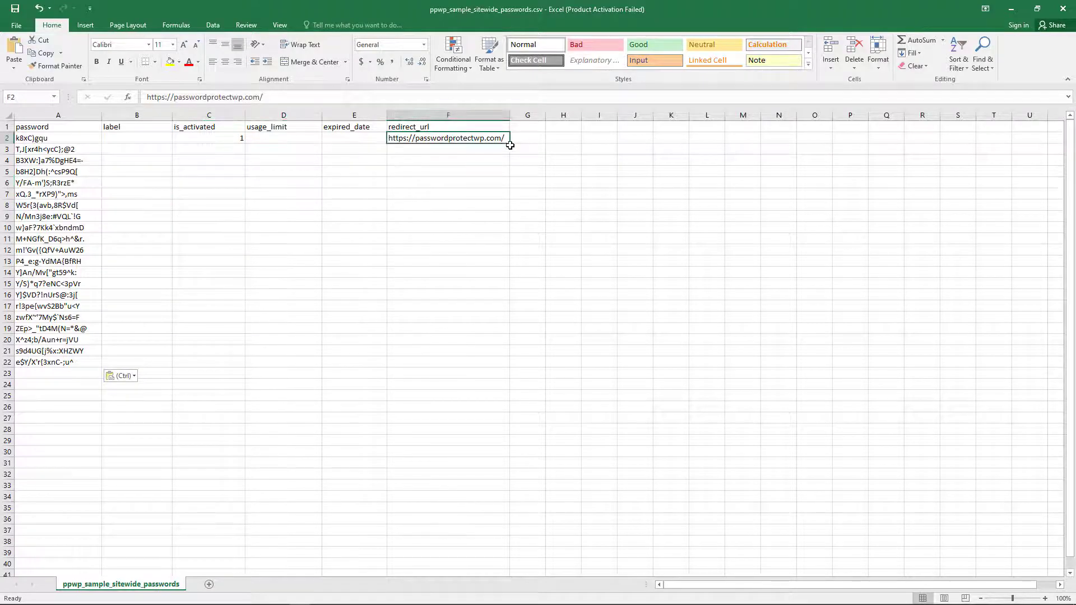
pyautogui.moveTo(511, 143); pyautogui.dragTo(502, 368)
pyautogui.click(238, 139)
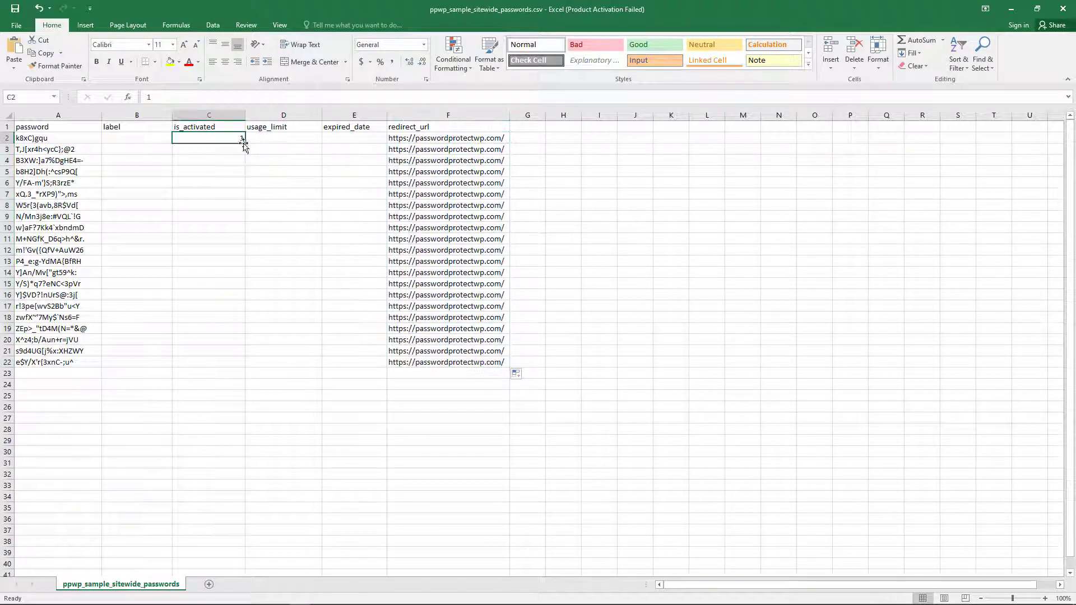
pyautogui.moveTo(246, 146); pyautogui.dragTo(245, 367)
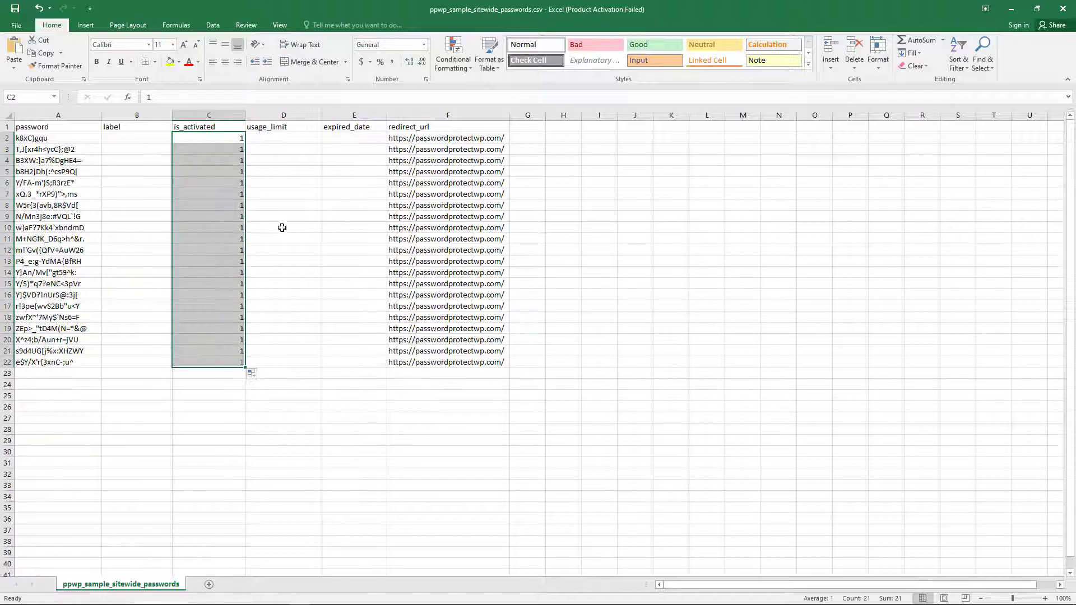
pyautogui.click(286, 205)
# - Save the sheet in CSV format and return to the WordPress Import & Export page
pyautogui.hotkey('ctrl', 's')
pyautogui.click(493, 341)
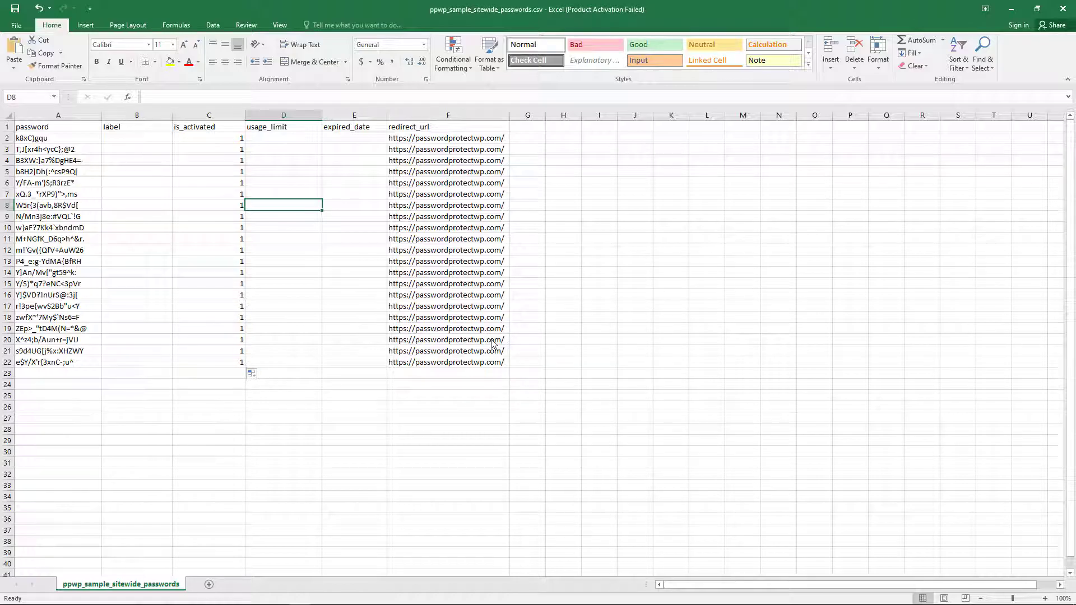
pyautogui.hotkey('alt', 'Tab')
pyautogui.click(56, 6)
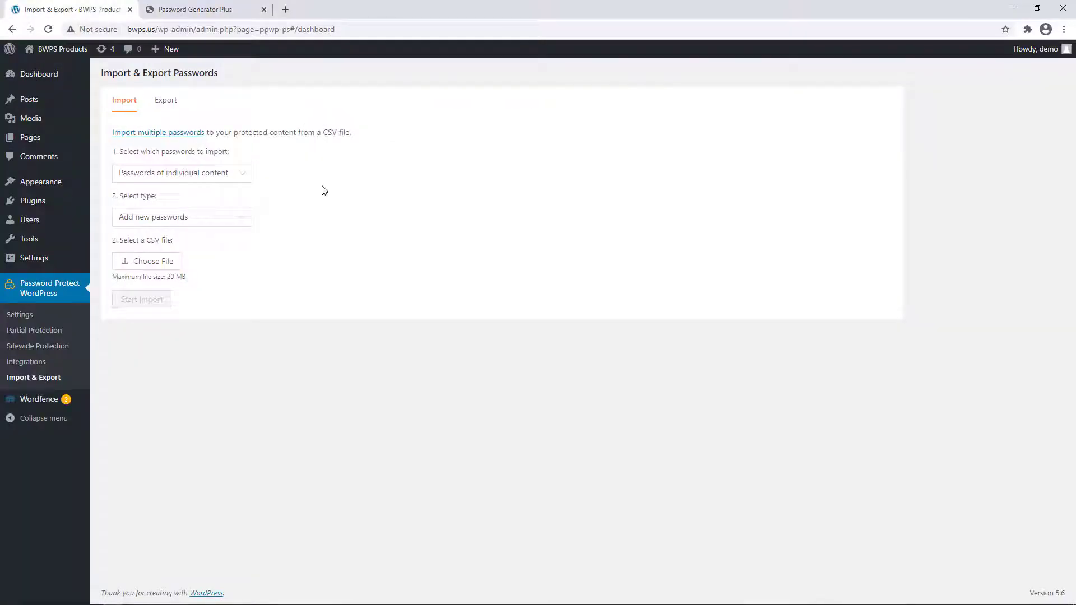
# - Import ppwp_sample_sitewide_passwords.csv as Sitewide passwords using Add new passwords
pyautogui.click(223, 172)
pyautogui.click(193, 219)
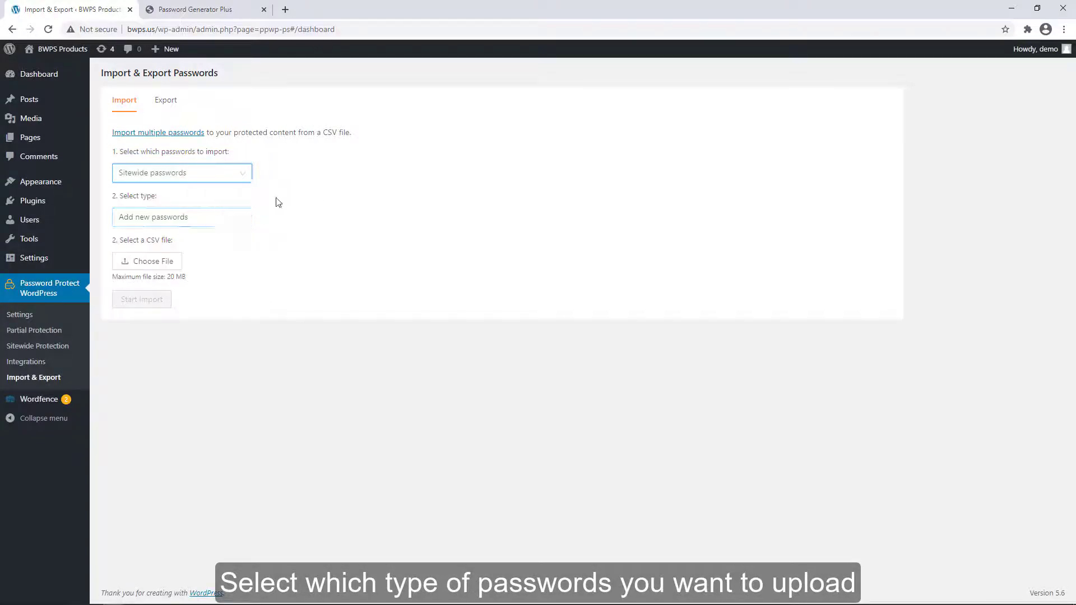
pyautogui.click(207, 224)
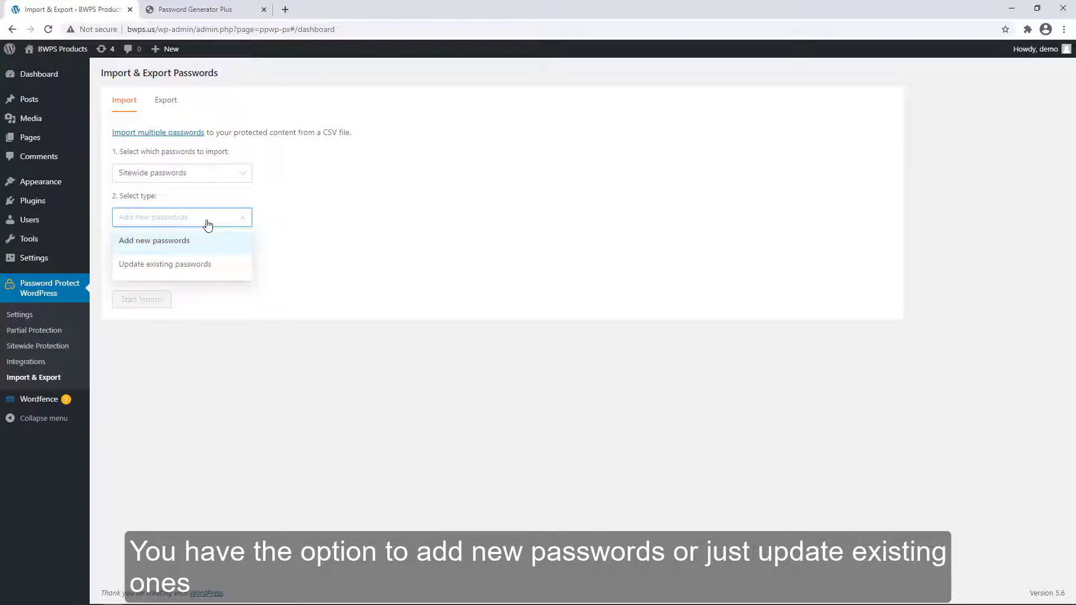
pyautogui.click(185, 247)
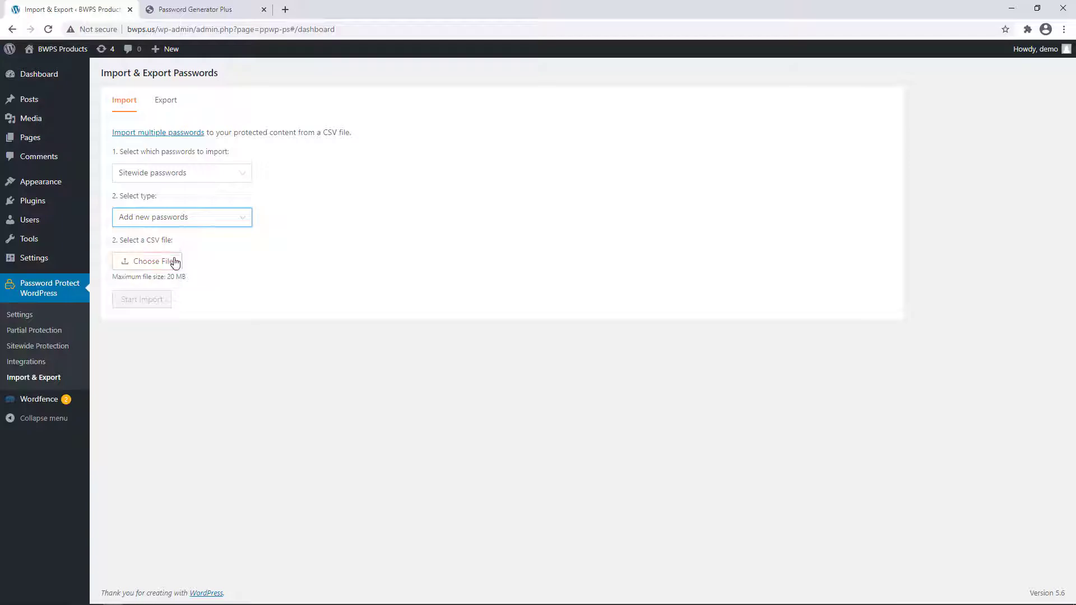
pyautogui.click(174, 263)
pyautogui.doubleClick(375, 229)
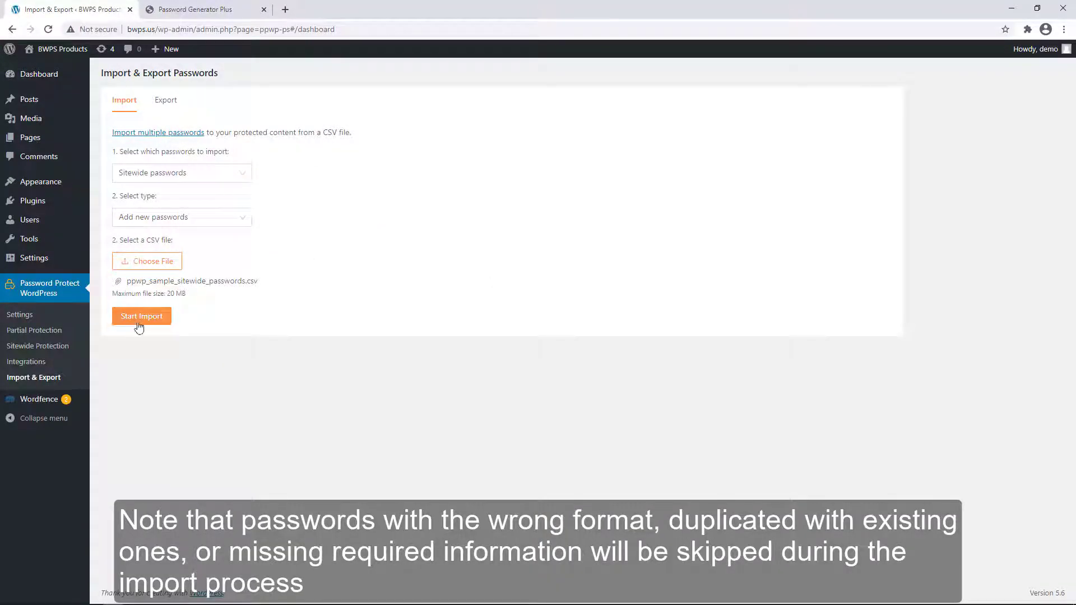
pyautogui.click(141, 317)
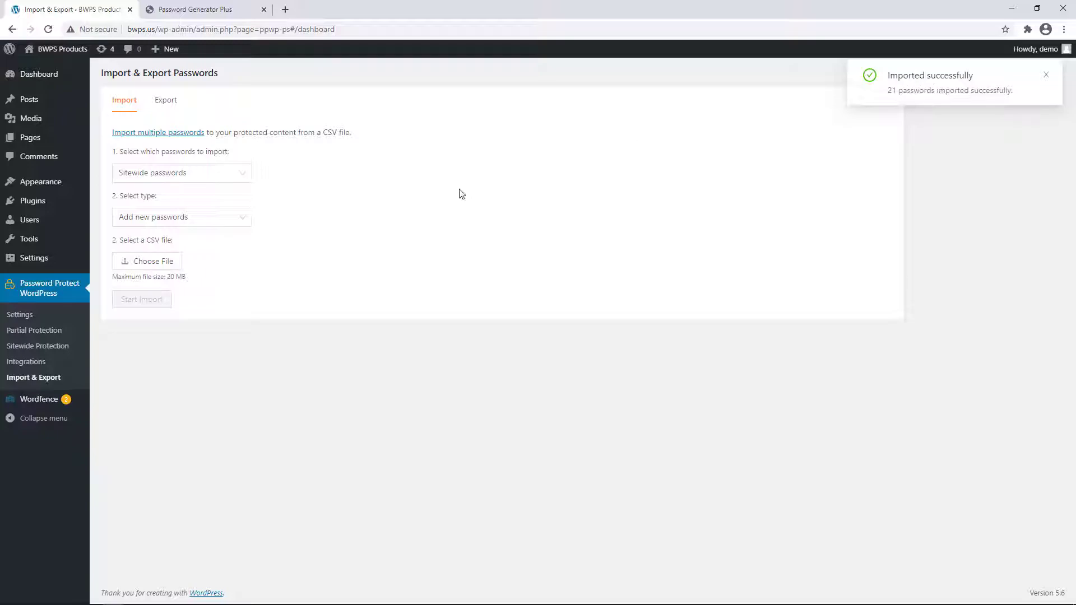
# - Open Sitewide Protection in a new tab and page through all three pages of imported passwords
pyautogui.middleClick(46, 351)
pyautogui.click(230, 9)
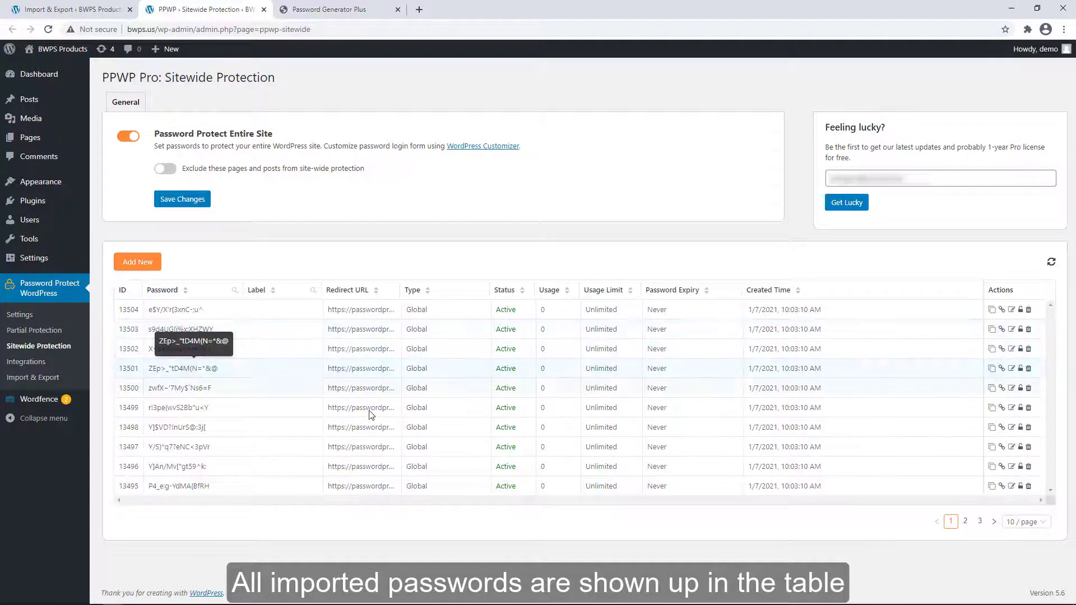
pyautogui.click(967, 521)
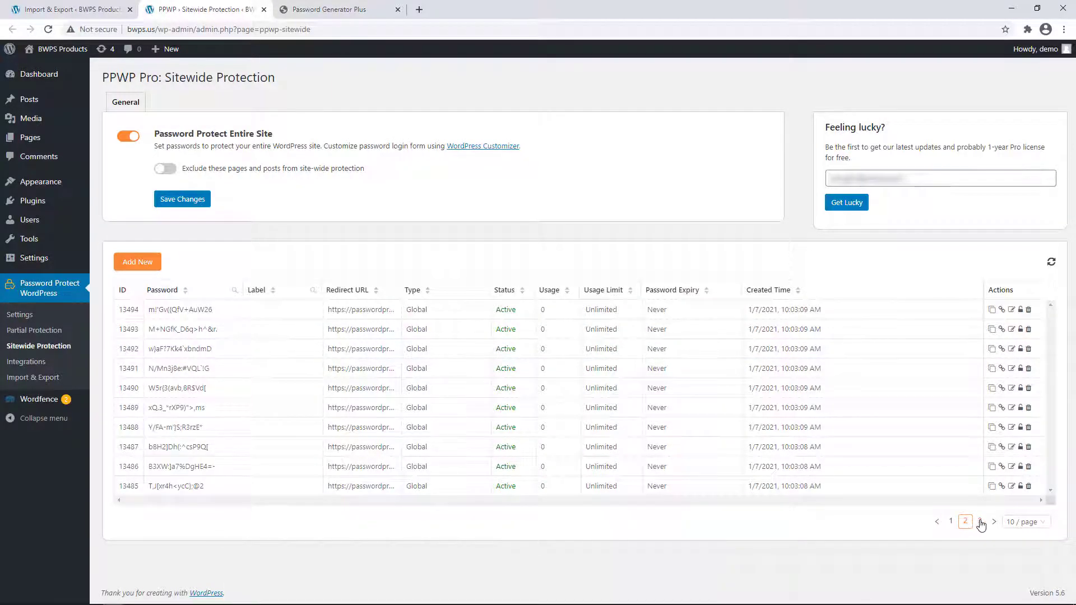
pyautogui.click(980, 522)
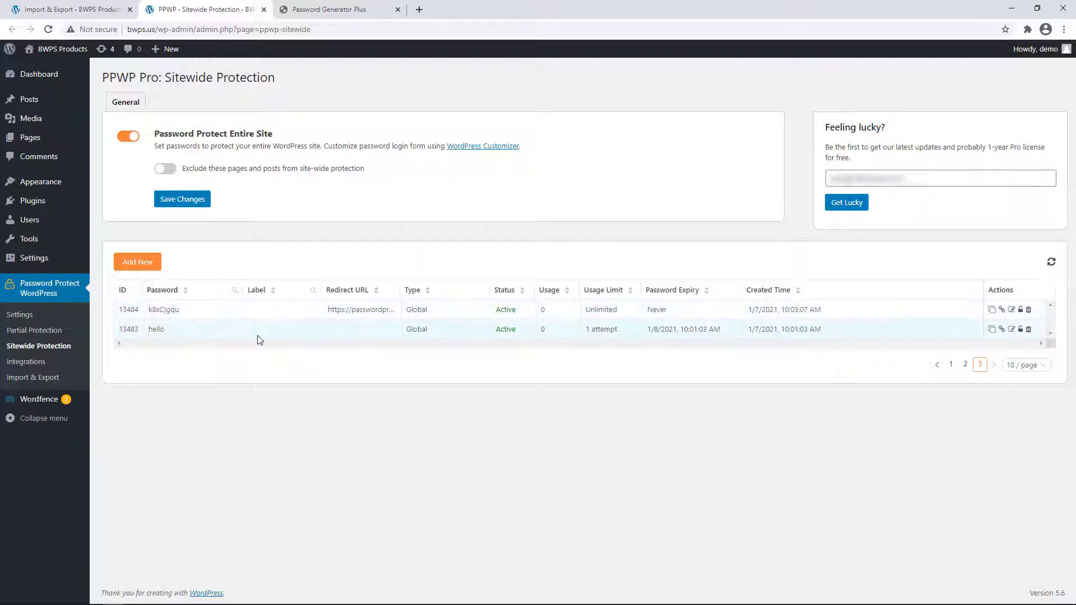
pyautogui.click(951, 364)
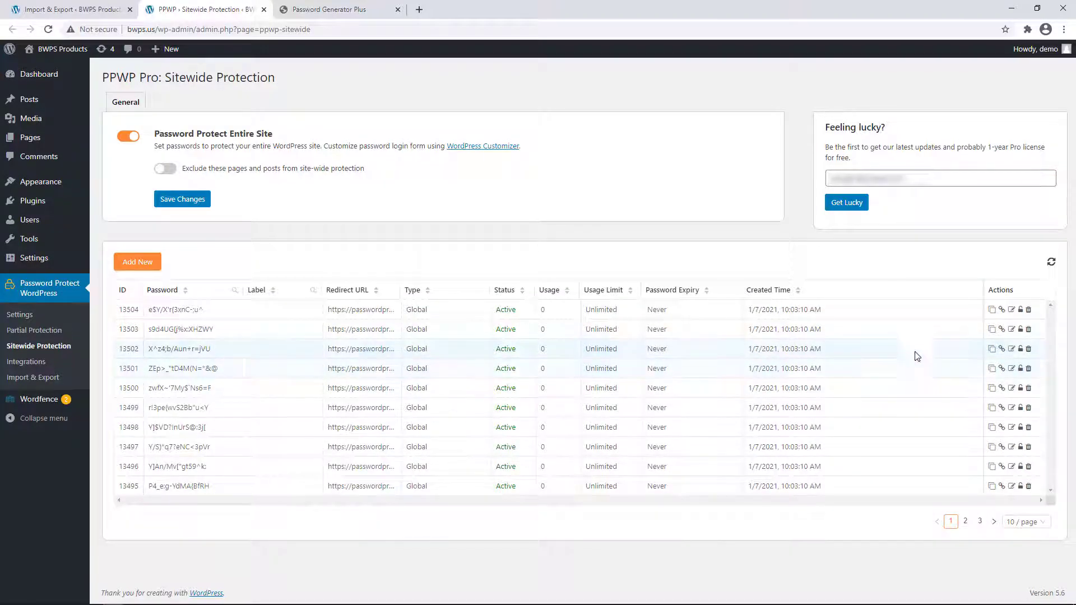
# - Open the site's login page in a new tab and copy the first imported sitewide password
pyautogui.middleClick(168, 49)
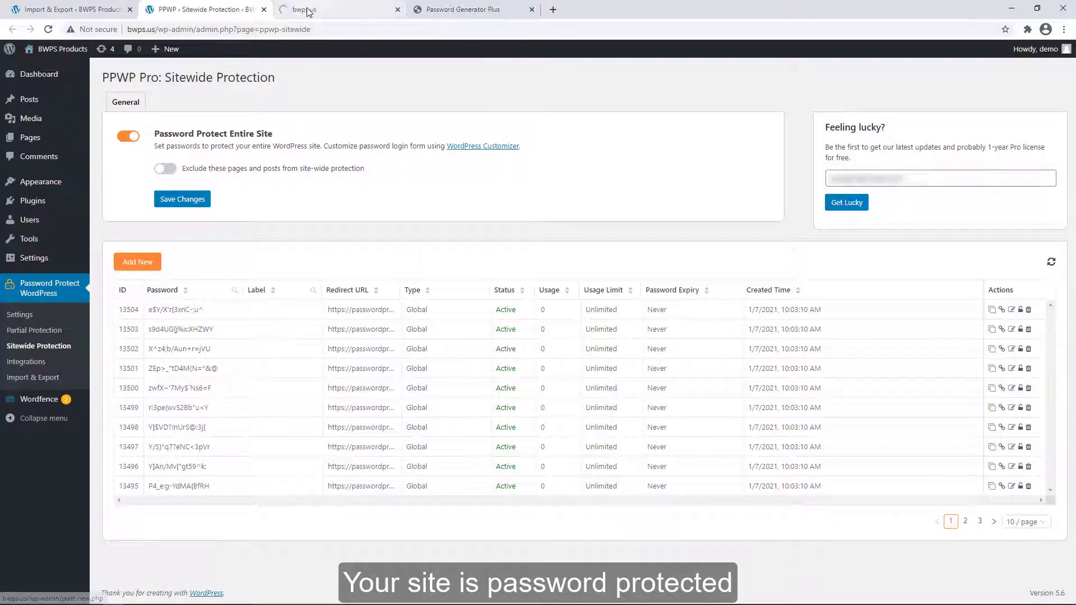
pyautogui.click(300, 11)
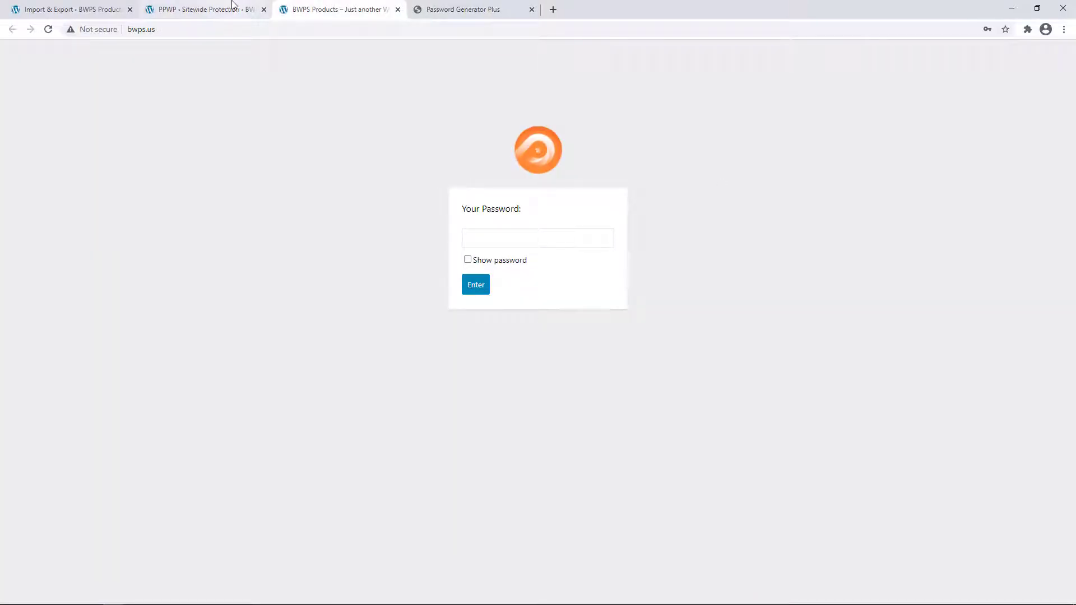
pyautogui.click(234, 5)
pyautogui.doubleClick(178, 309)
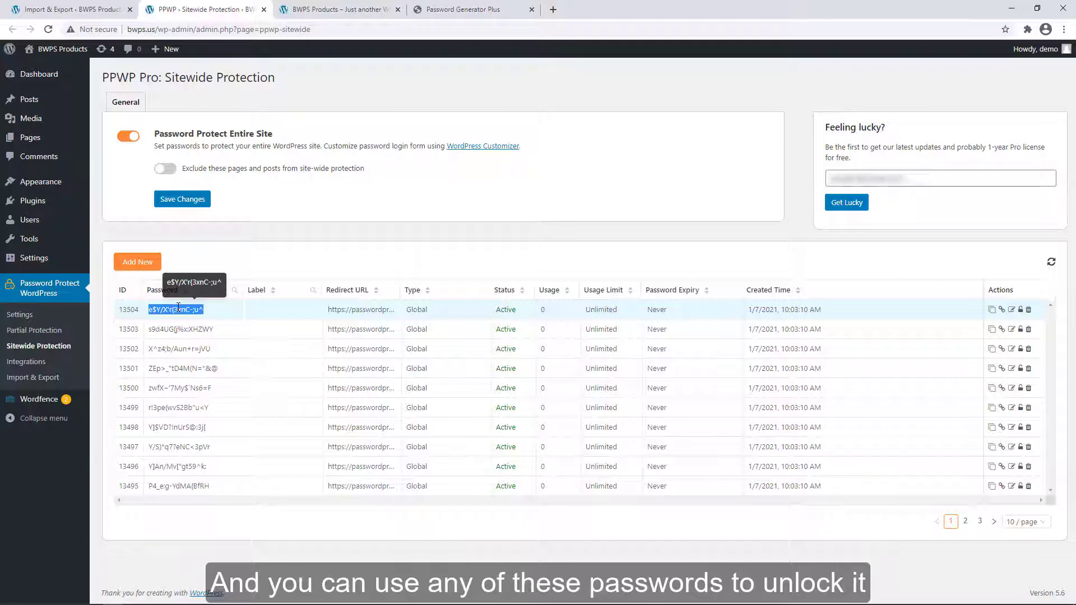
# - Unlock the site with the pasted password, then refresh the sitewide password table
pyautogui.click(336, 10)
pyautogui.click(486, 239)
pyautogui.hotkey('ctrl', 'v')
pyautogui.click(467, 260)
pyautogui.click(476, 285)
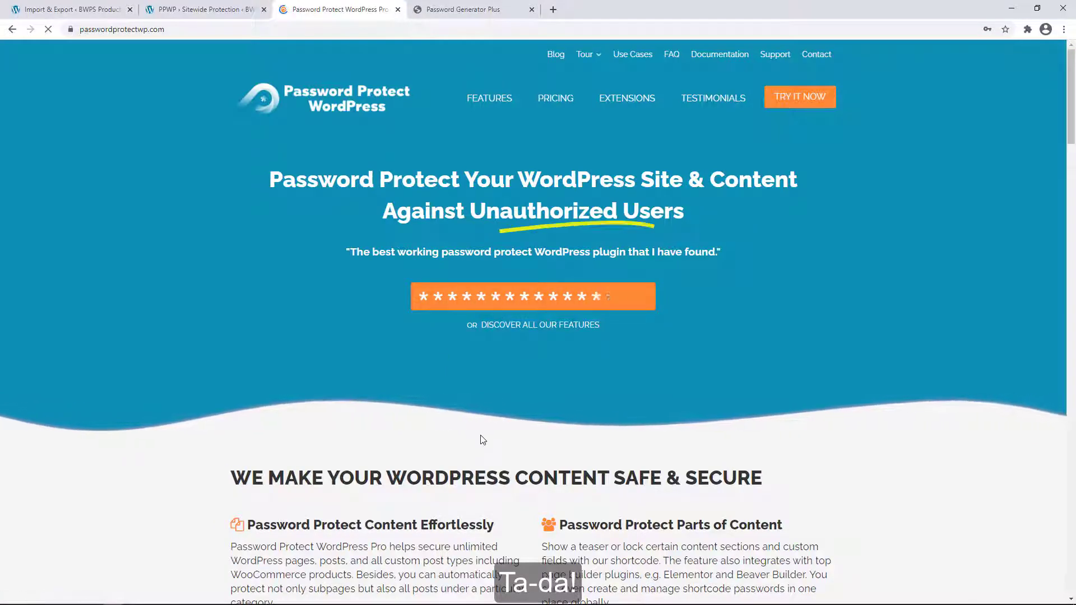
pyautogui.hotkey('ctrl', 'shift', 'Tab')
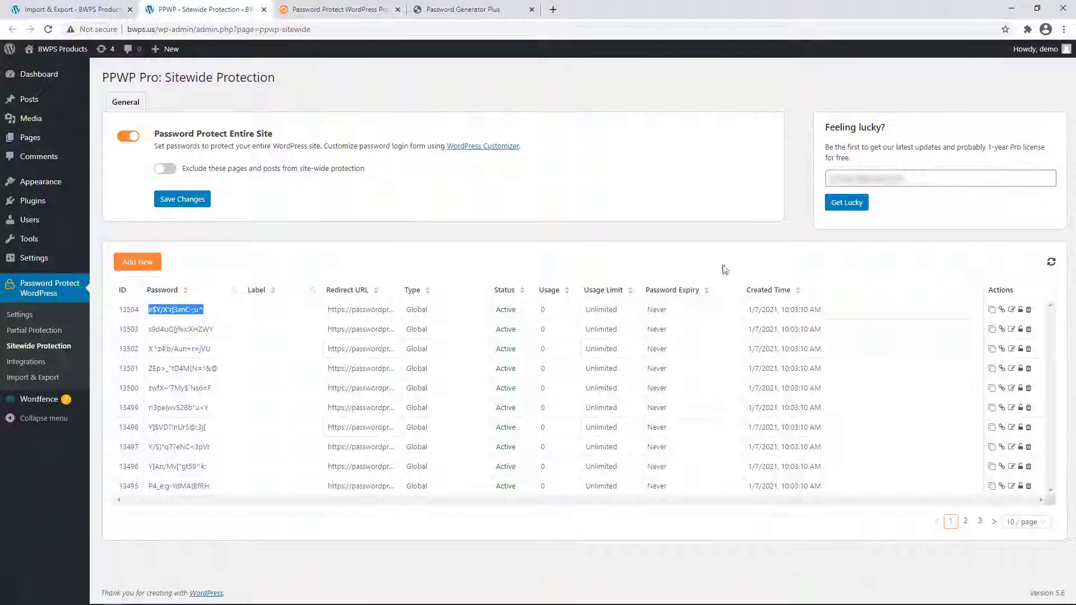
pyautogui.click(1051, 264)
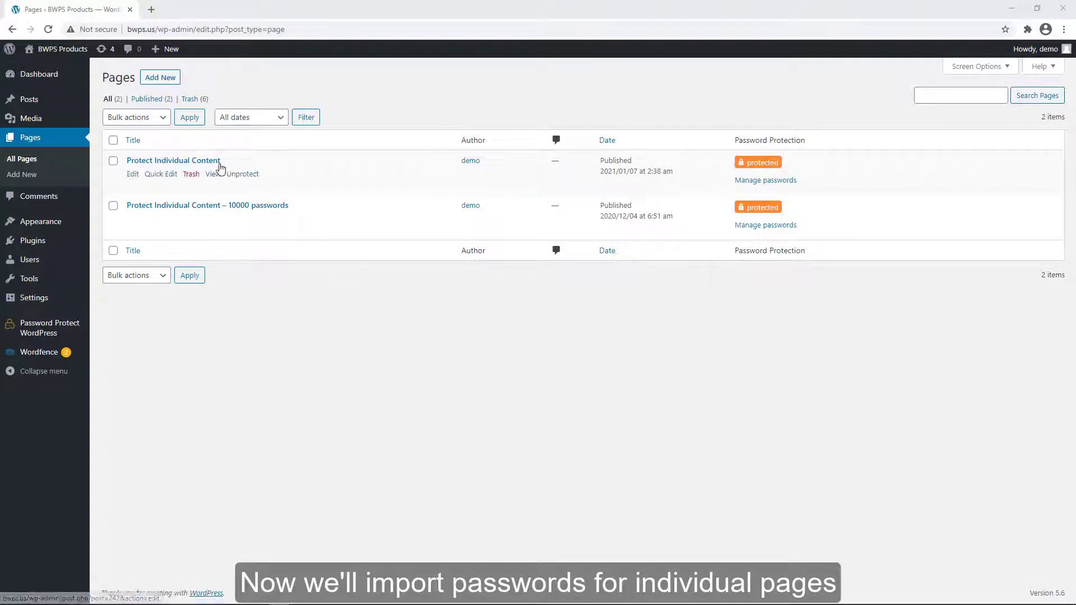
# - Open Manage passwords for the Protect Individual Content page
pyautogui.click(753, 181)
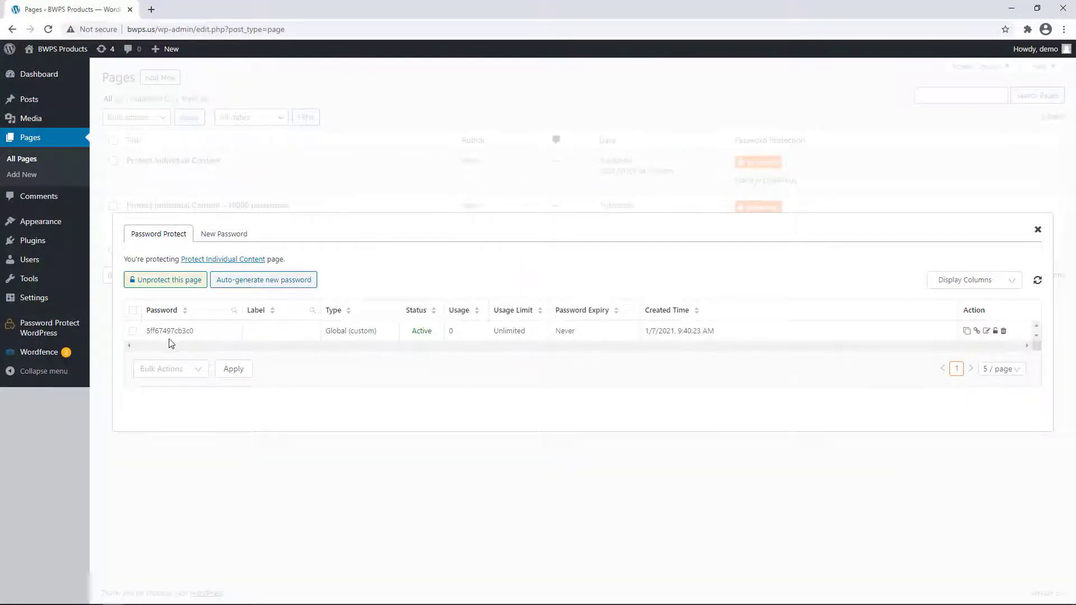
# - Open Import & Export in a new tab, set to Passwords of individual content and Add new passwords
pyautogui.moveTo(79, 331)
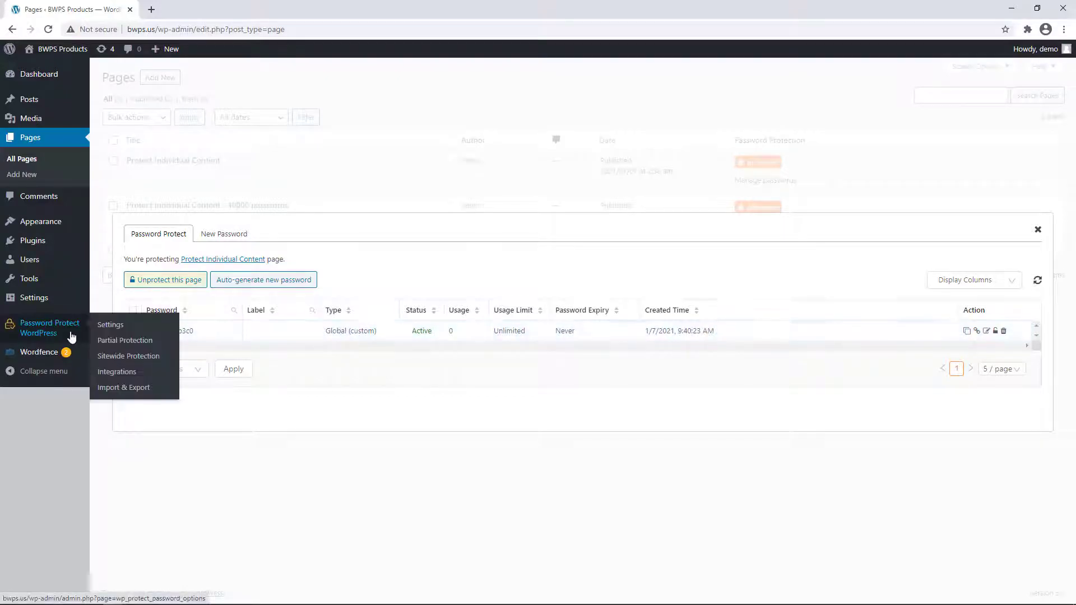
pyautogui.middleClick(130, 386)
pyautogui.click(195, 7)
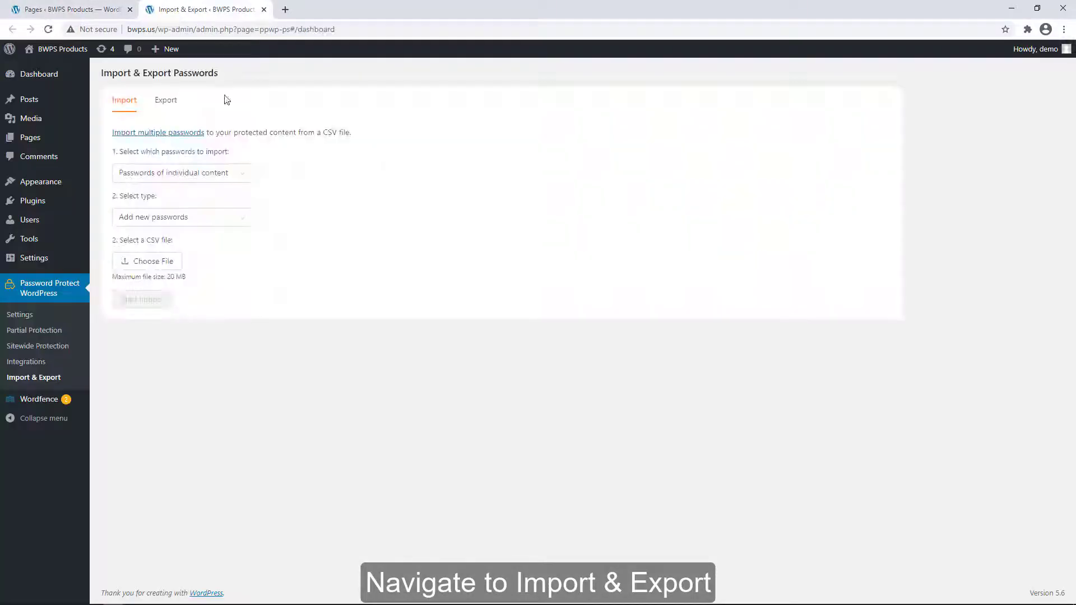
pyautogui.click(243, 177)
pyautogui.click(192, 198)
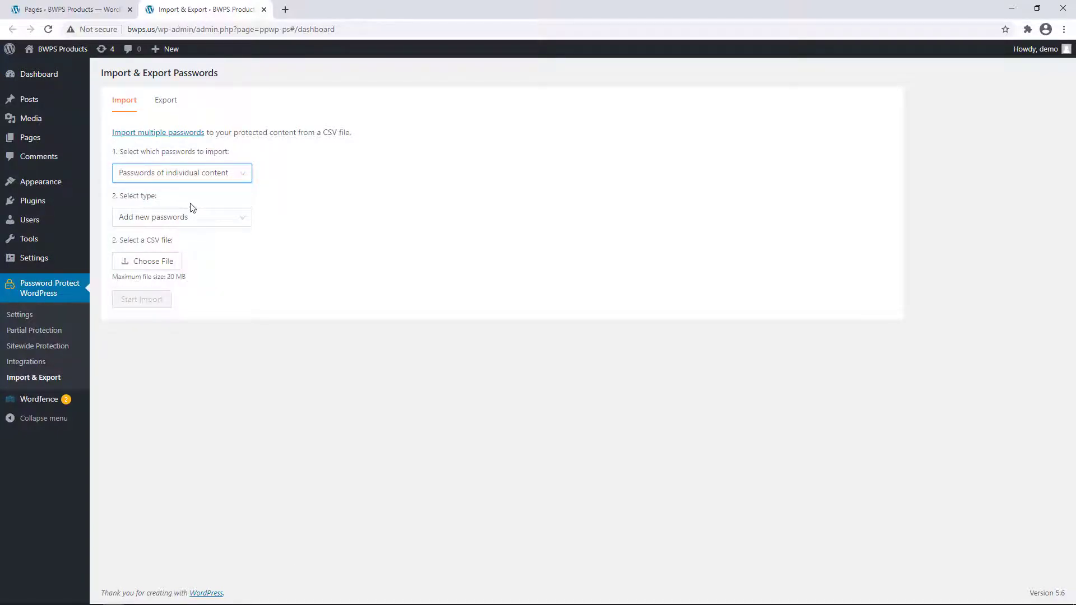
pyautogui.click(188, 220)
pyautogui.click(186, 238)
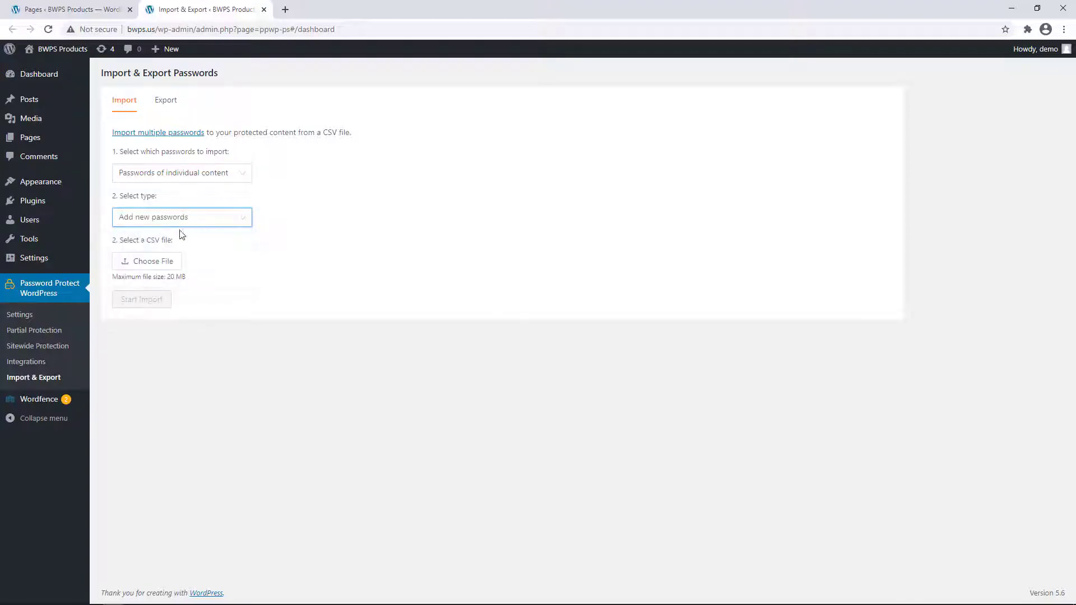
# - Open ppwp_sample_individual_passwords.csv in Excel and widen the password and label columns
pyautogui.click(172, 265)
pyautogui.doubleClick(496, 213)
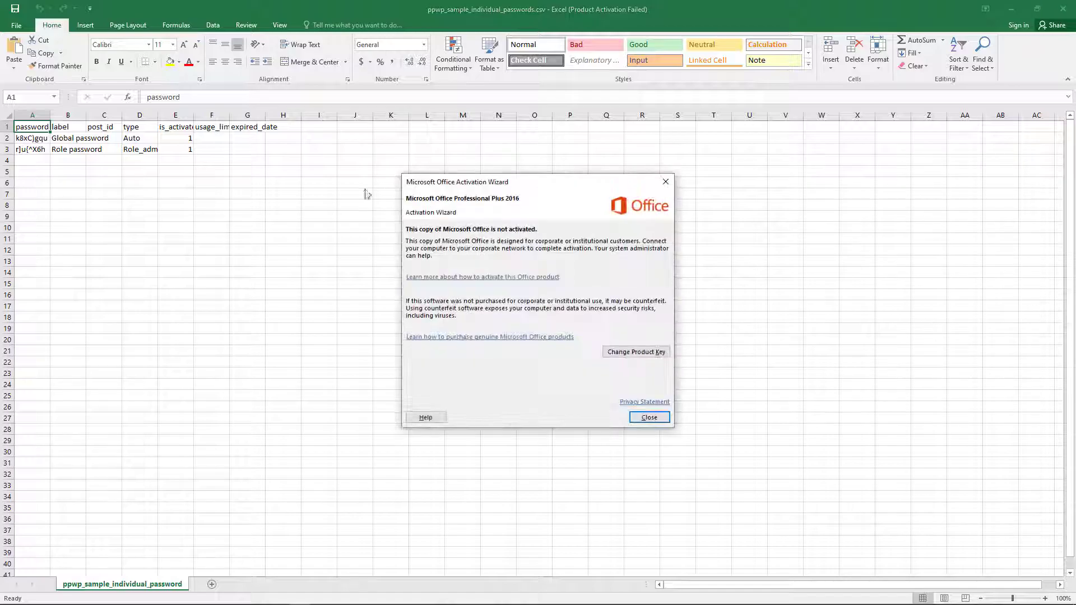
pyautogui.click(666, 183)
pyautogui.moveTo(54, 115); pyautogui.dragTo(458, 121)
pyautogui.click(431, 179)
# - Paste the generated passwords into column A starting at A4
pyautogui.click(30, 165)
pyautogui.hotkey('ctrl', 'v')
pyautogui.click(161, 216)
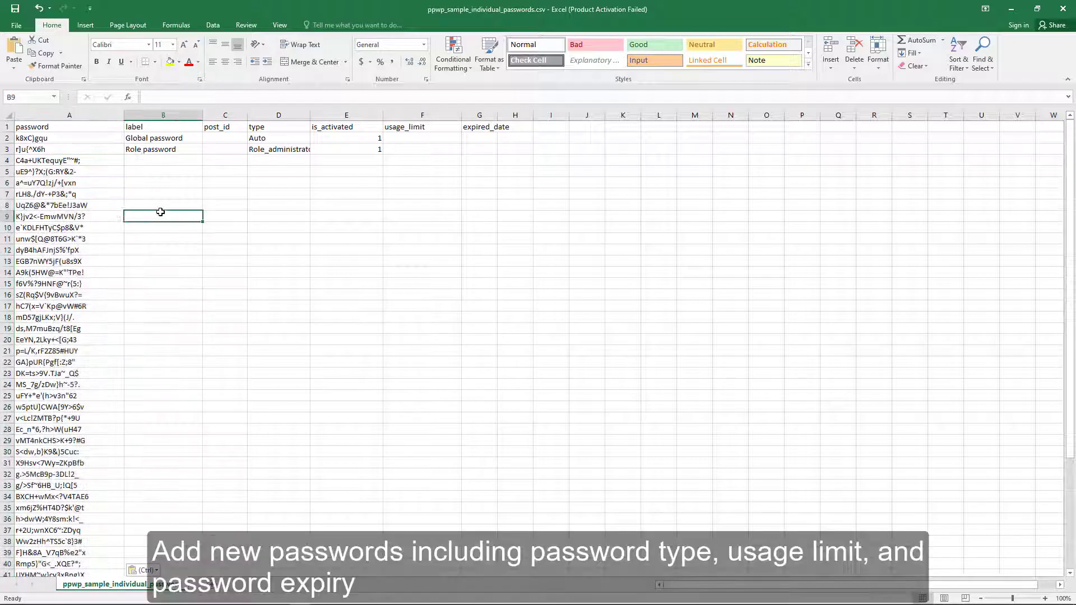
pyautogui.scroll(-3, 76, 306)
pyautogui.scroll(3, 55, 423)
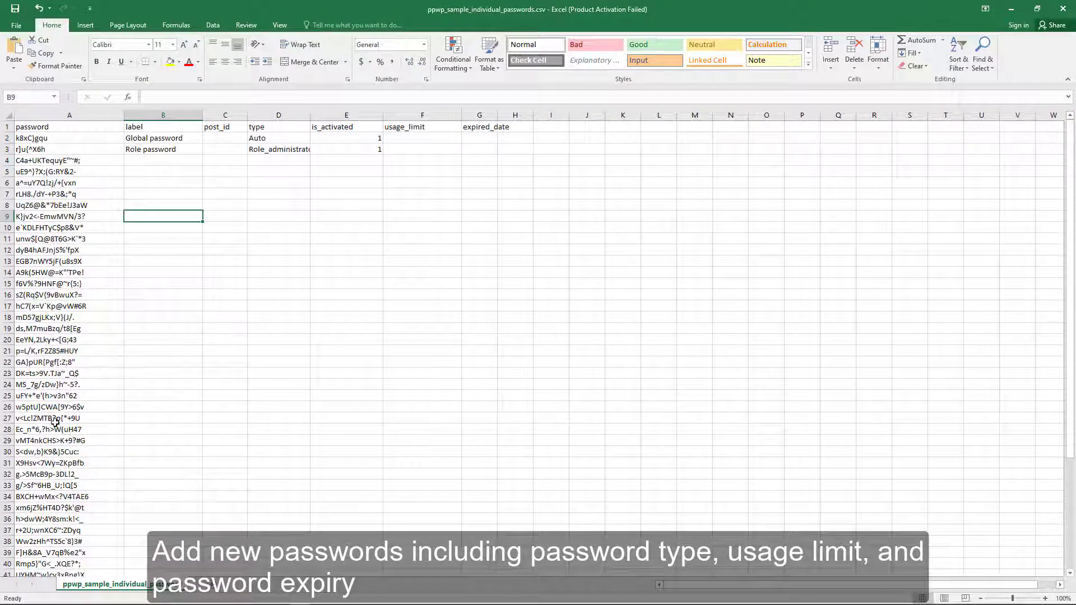
# - Copy the Global password label from B2 and fill it down rows 4–53
pyautogui.click(168, 139)
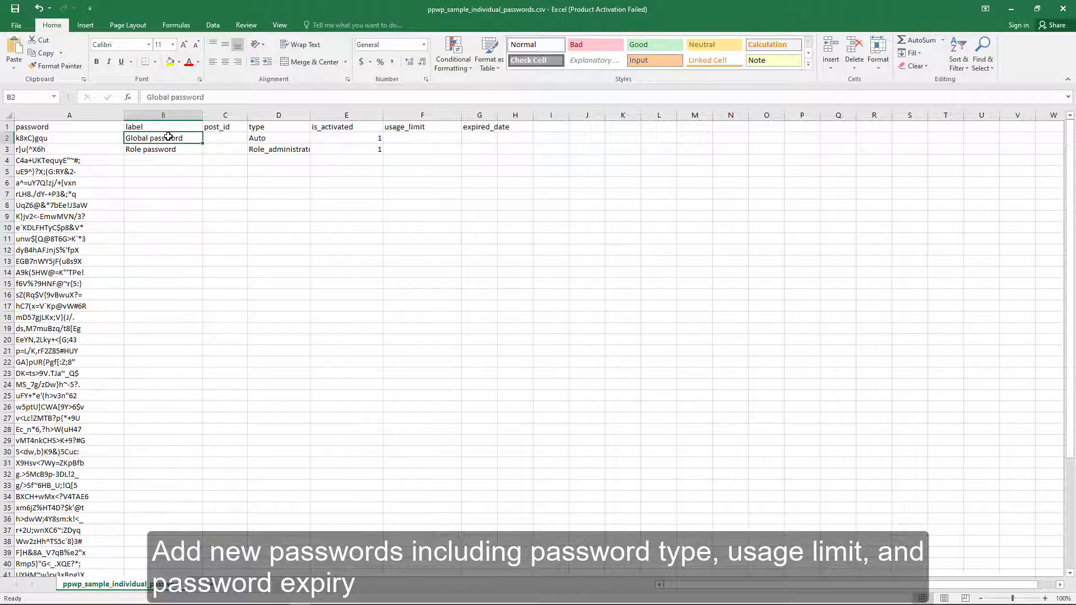
pyautogui.hotkey('ctrl', 'c')
pyautogui.click(172, 162)
pyautogui.hotkey('ctrl', 'v')
pyautogui.moveTo(202, 166); pyautogui.dragTo(197, 513)
pyautogui.scroll(6, 243, 386)
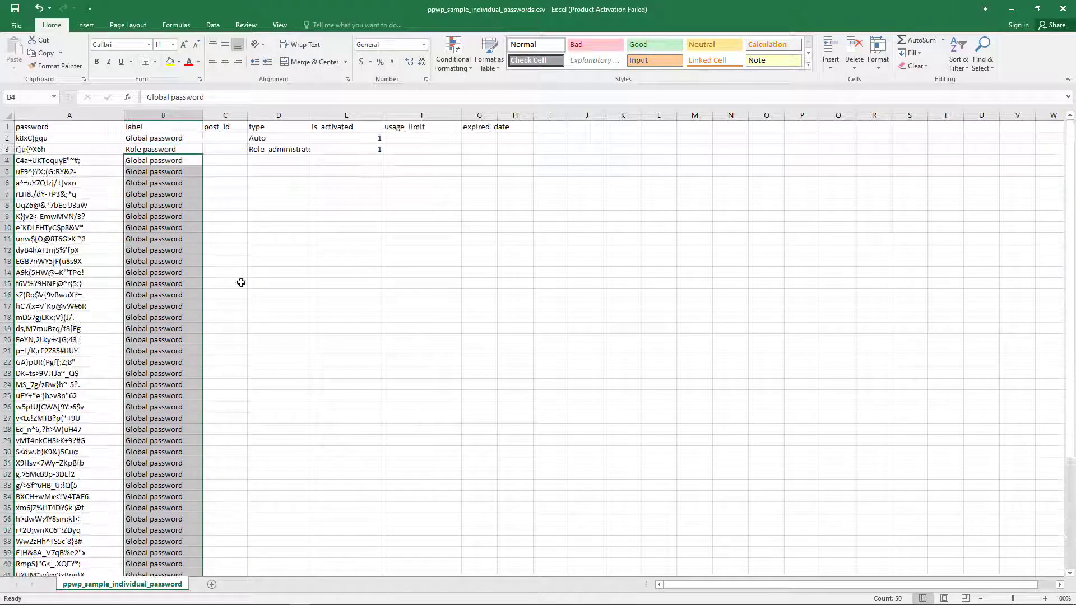
pyautogui.click(228, 168)
# - Look up the page's post ID 242 and fill it into column C from C2 down to row 53
pyautogui.hotkey('alt', 'Tab')
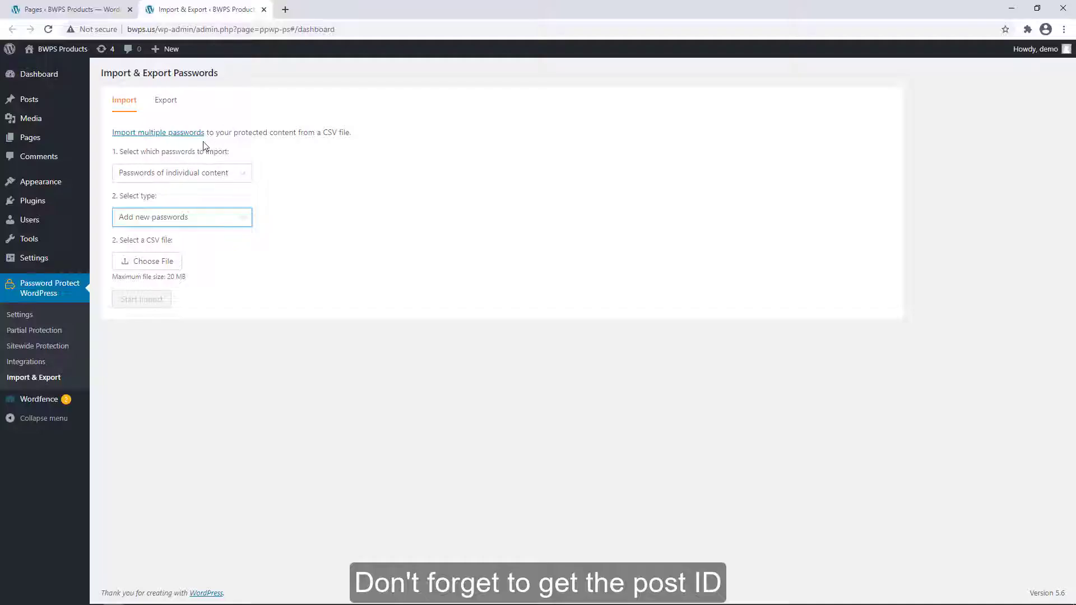
pyautogui.hotkey('ctrl', 'pageup')
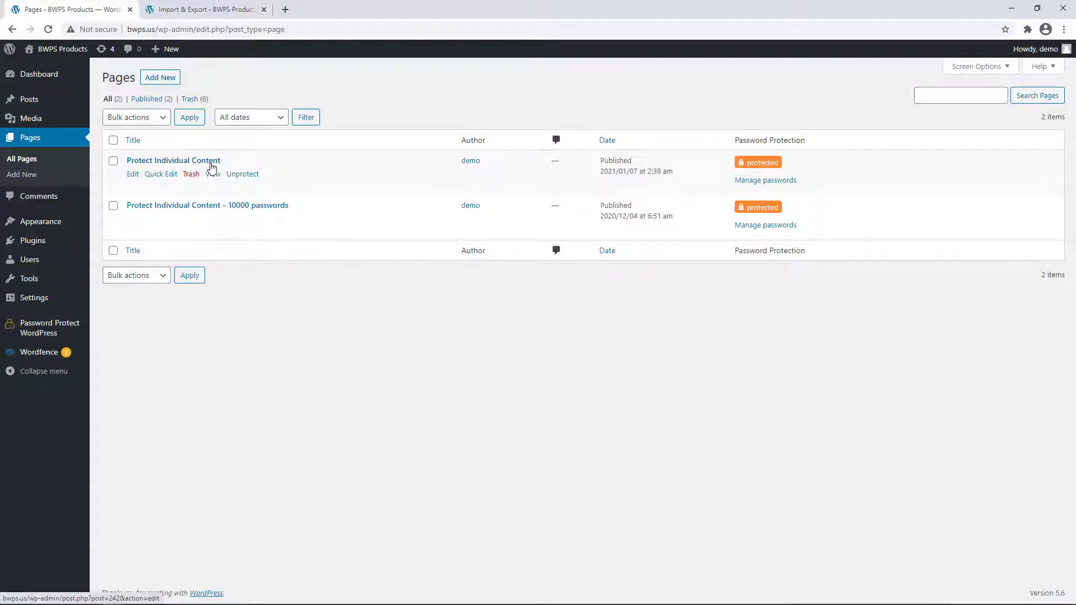
pyautogui.hotkey('alt', 'Tab')
pyautogui.click(226, 142)
pyautogui.write('242')
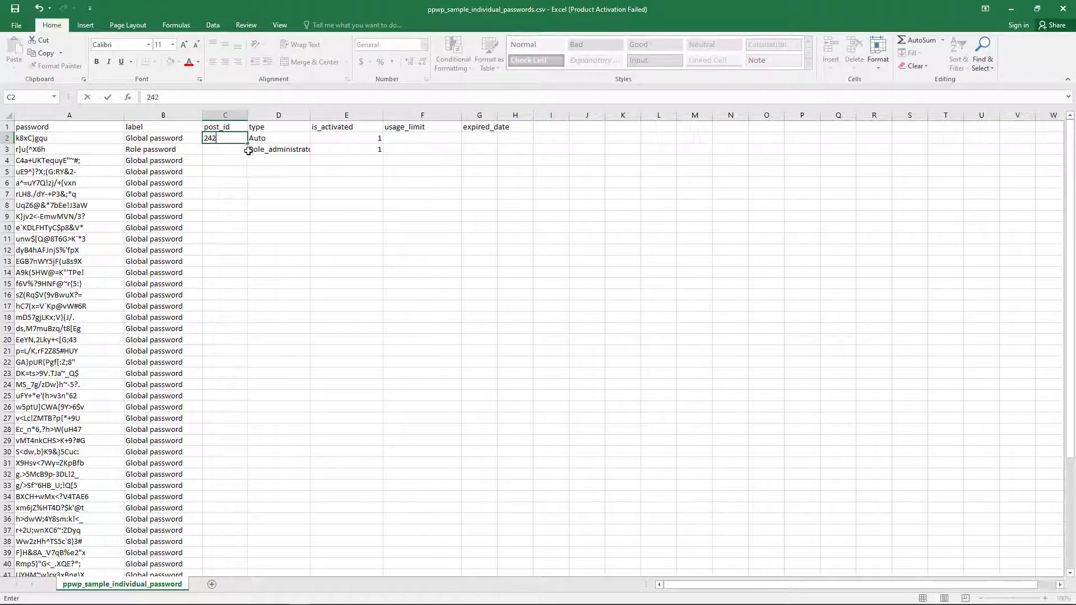
pyautogui.moveTo(247, 145); pyautogui.dragTo(243, 567)
pyautogui.scroll(5, 258, 372)
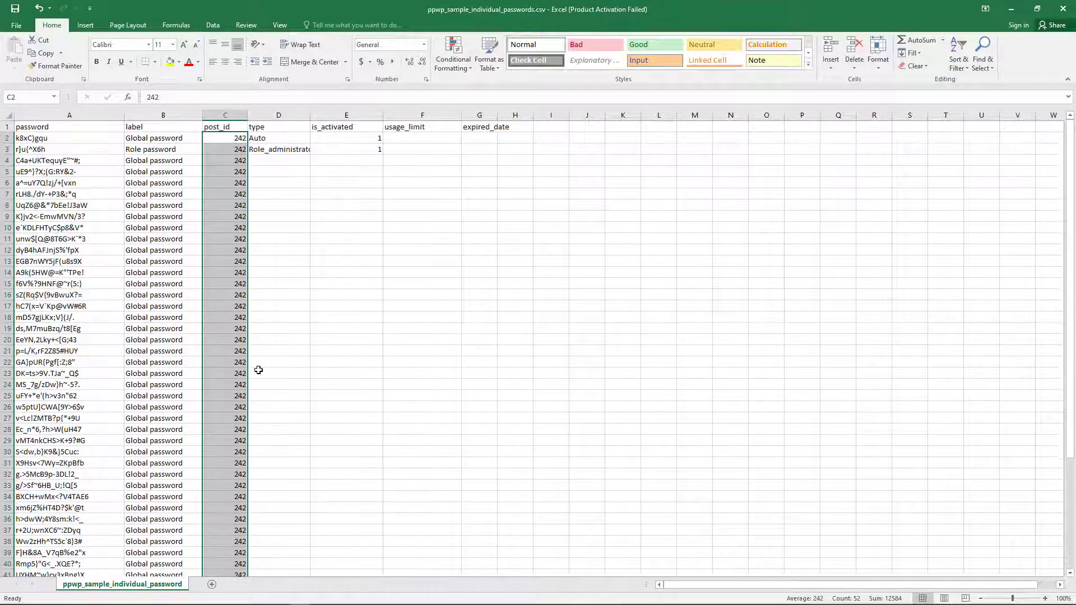
pyautogui.click(285, 235)
# - Save the spreadsheet, keeping it in CSV format
pyautogui.hotkey('ctrl', 's')
pyautogui.click(511, 344)
pyautogui.hotkey('ctrl', 's')
pyautogui.click(512, 344)
pyautogui.hotkey('alt', 'Tab')
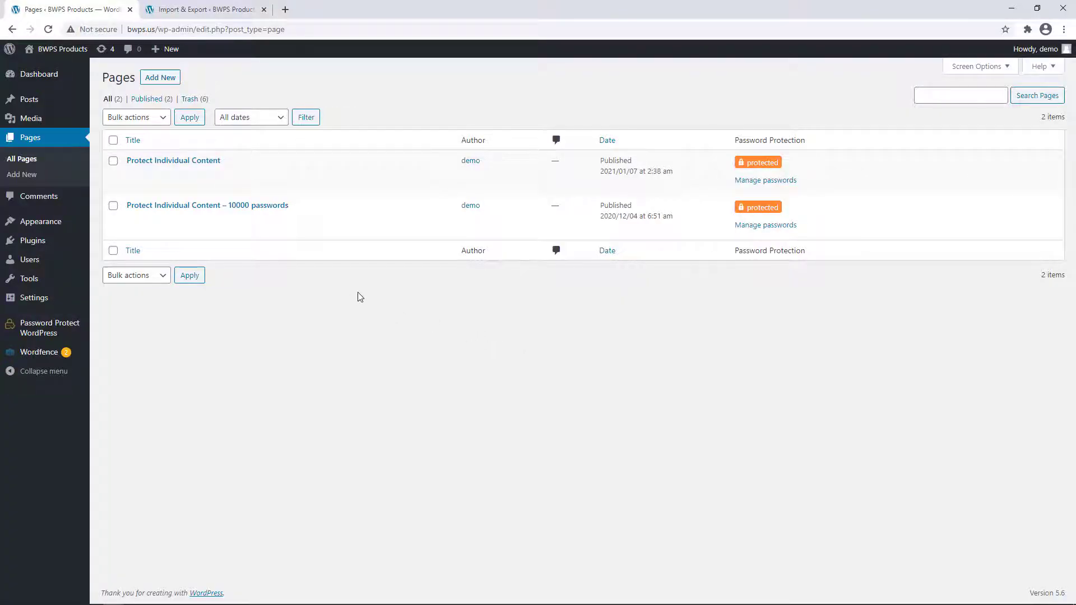
# - Import ppwp_sample_individual_passwords.csv from the Import & Export page, adding 52 passwords
pyautogui.click(233, 3)
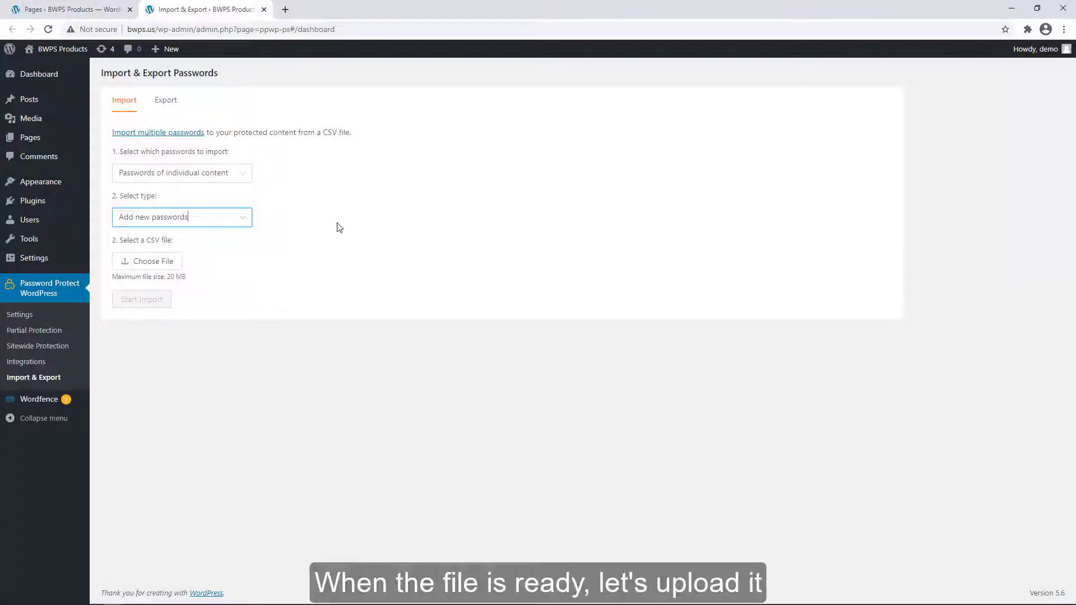
pyautogui.click(147, 261)
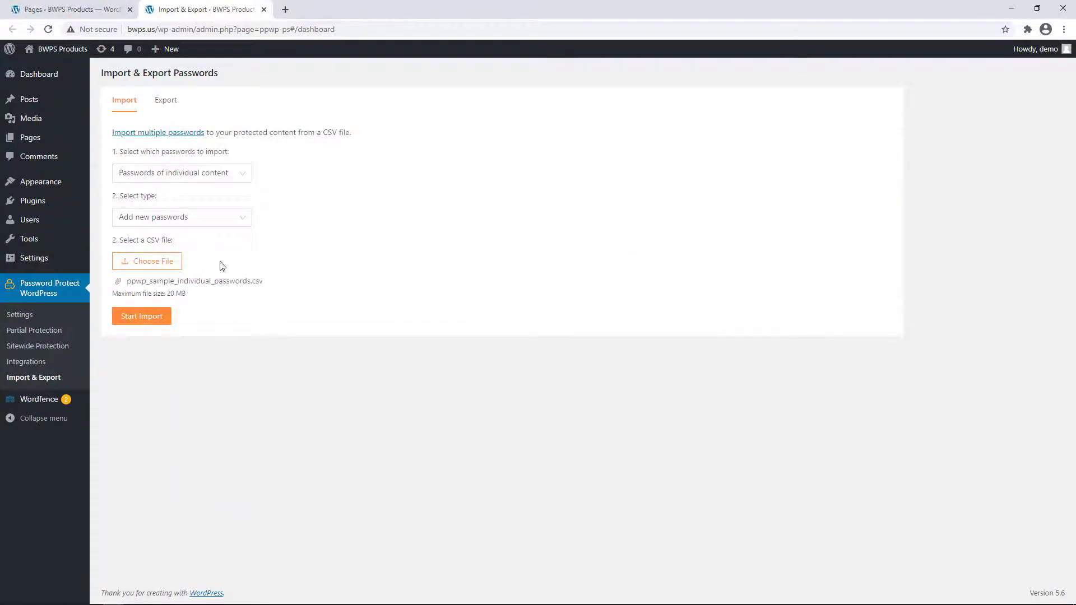
pyautogui.click(162, 318)
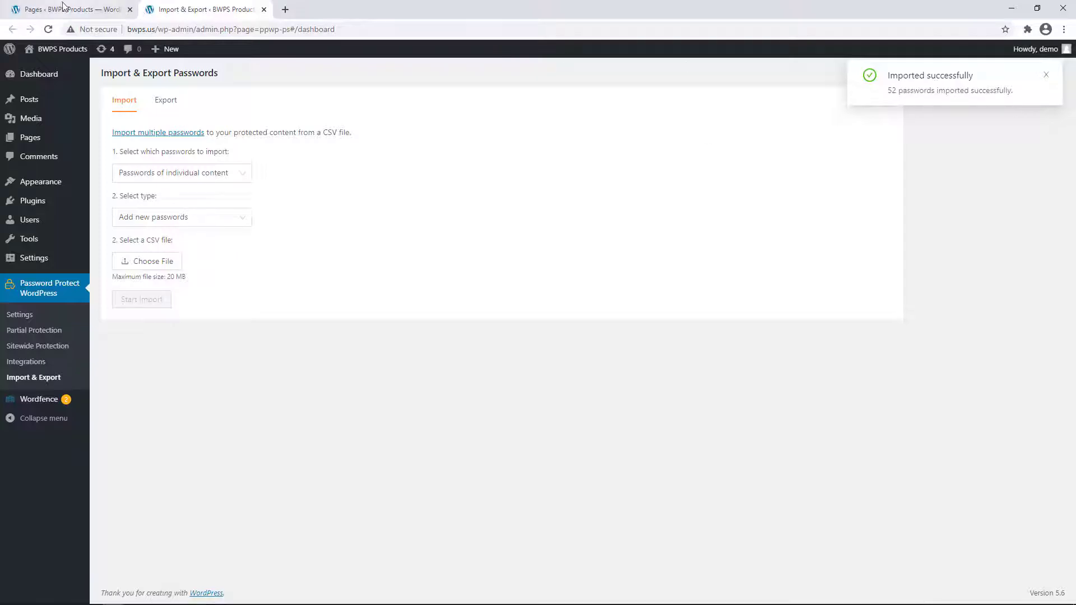
pyautogui.hotkey('ctrl', 'shift', 'Tab')
# - Open the page's password manager and view page 11, checking page 10 along the way
pyautogui.click(751, 181)
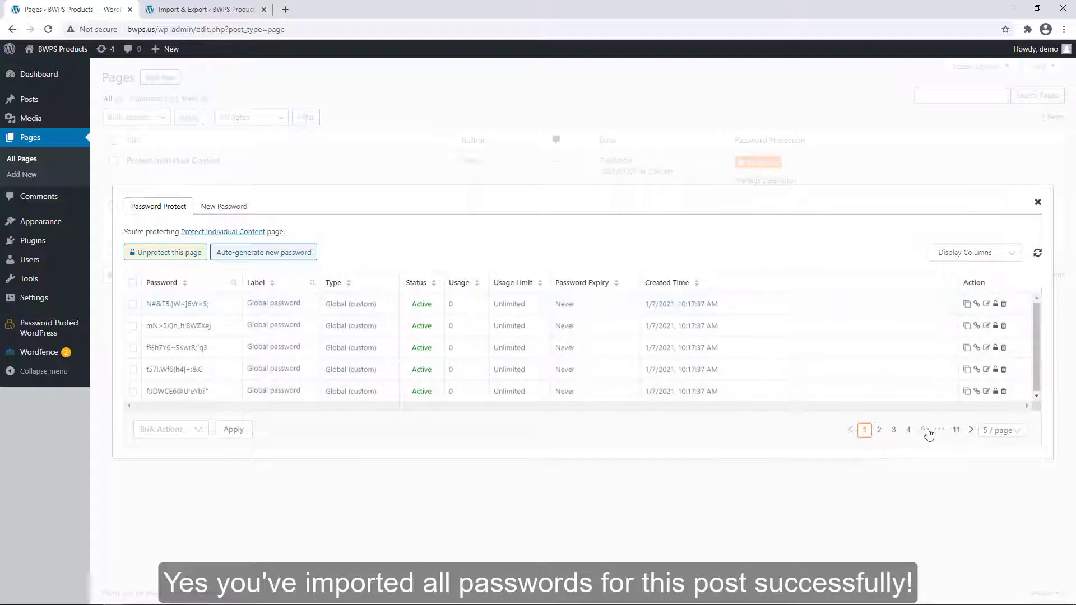
pyautogui.click(956, 430)
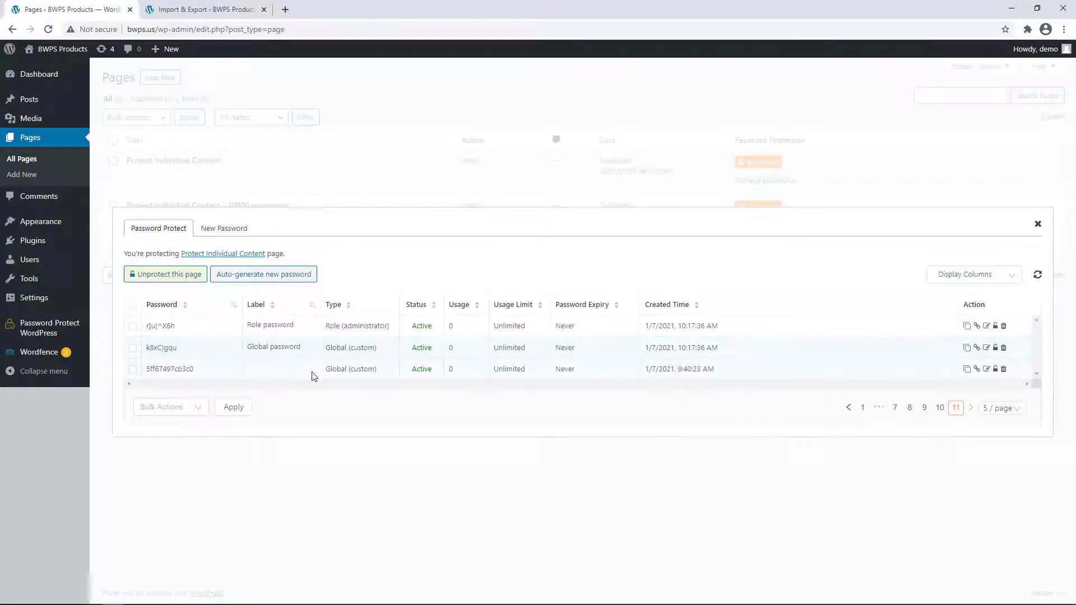
pyautogui.click(939, 408)
pyautogui.click(959, 432)
# - Open the protected page and unlock it with the copied Role password, shown in plain text
pyautogui.click(258, 256)
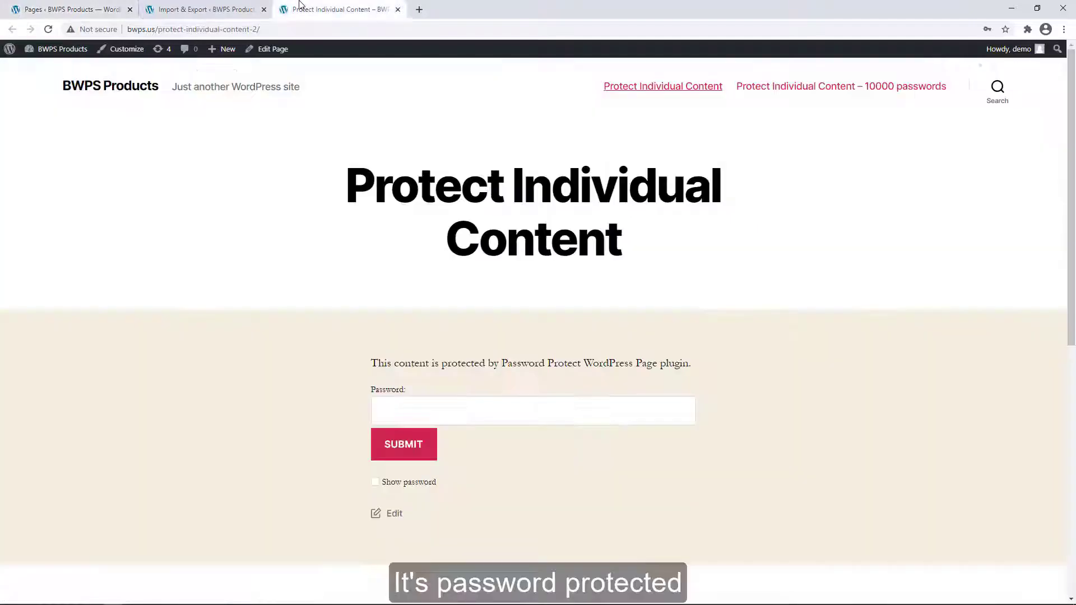
pyautogui.click(73, 10)
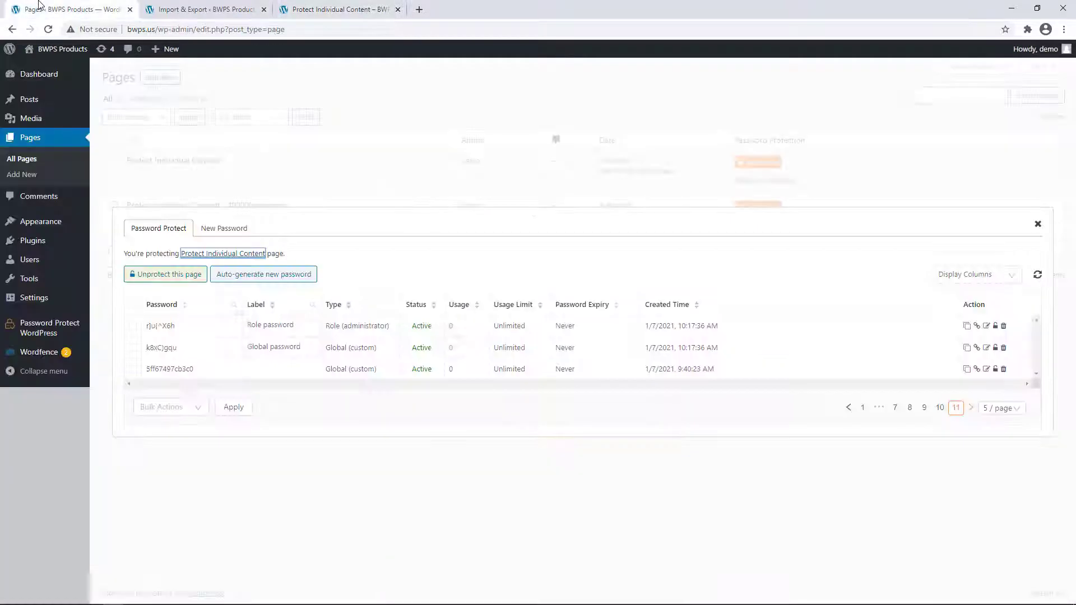
pyautogui.tripleClick(167, 326)
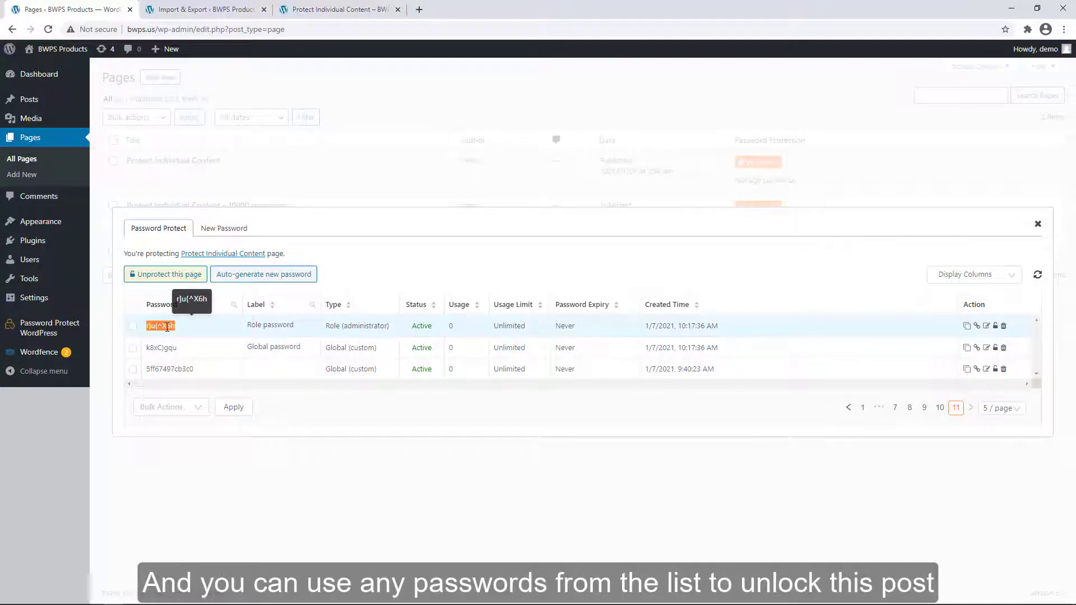
pyautogui.click(363, 18)
pyautogui.click(416, 411)
pyautogui.hotkey('ctrl', 'v')
pyautogui.click(375, 482)
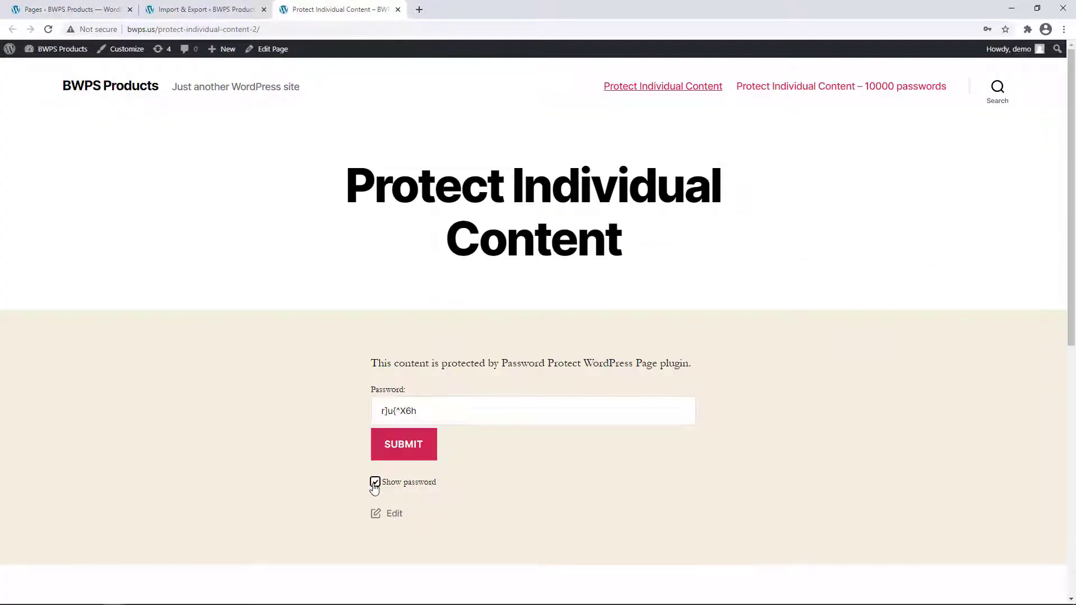
pyautogui.scroll(-2, 378, 448)
pyautogui.click(413, 335)
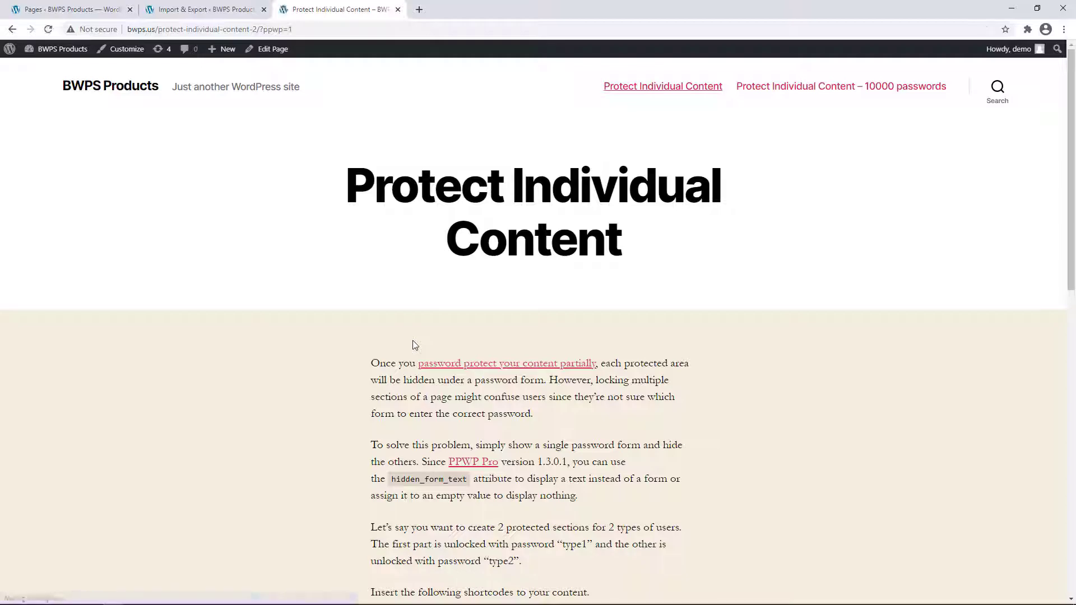
# - Reload the password list and confirm on page 11 that the Role password's usage is 1
pyautogui.click(73, 9)
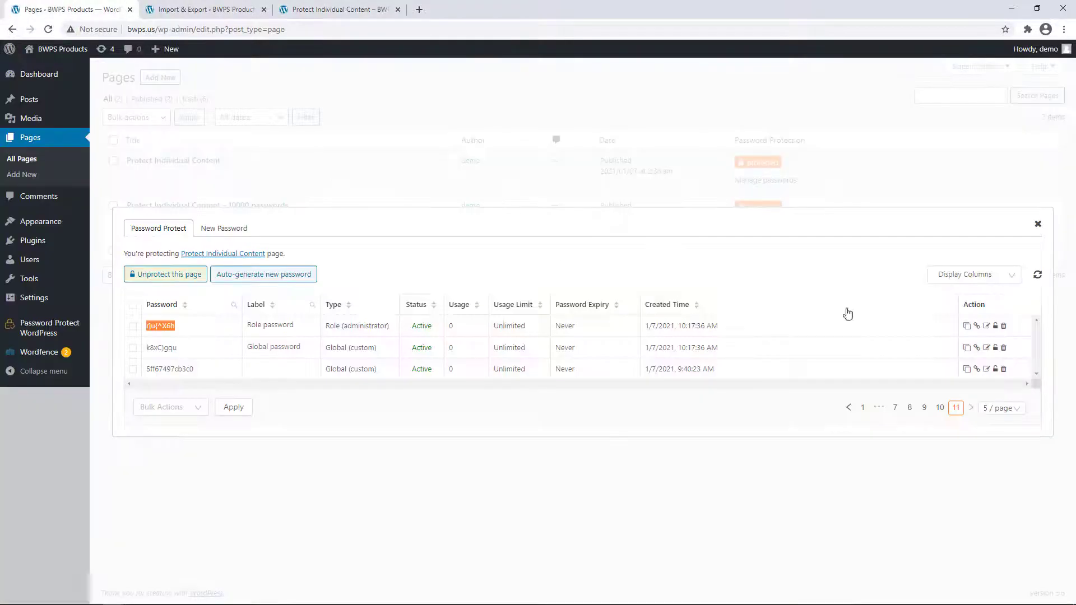
pyautogui.click(1040, 276)
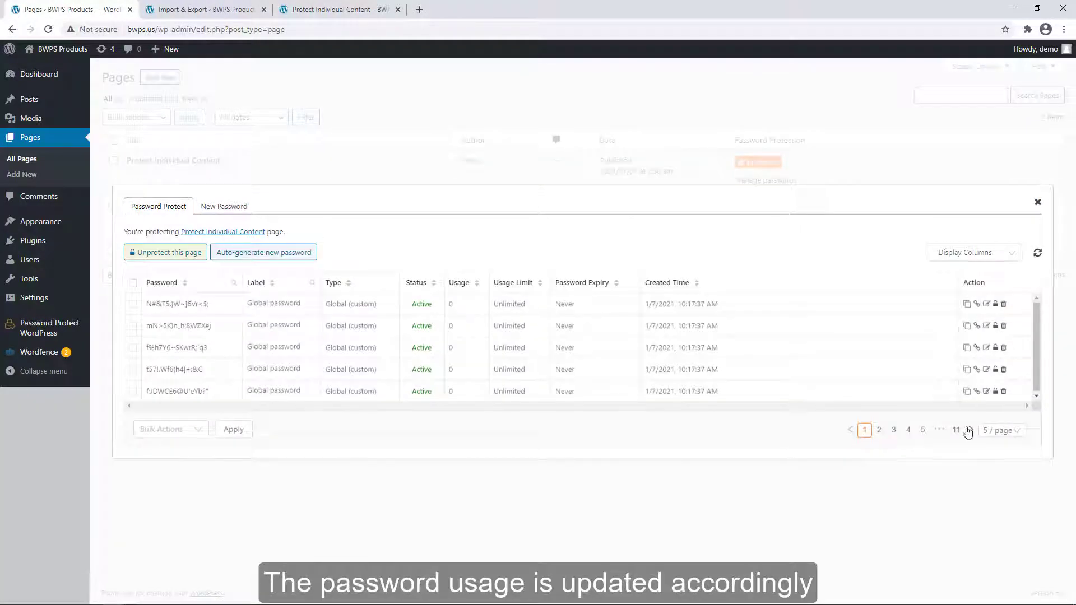
pyautogui.click(956, 429)
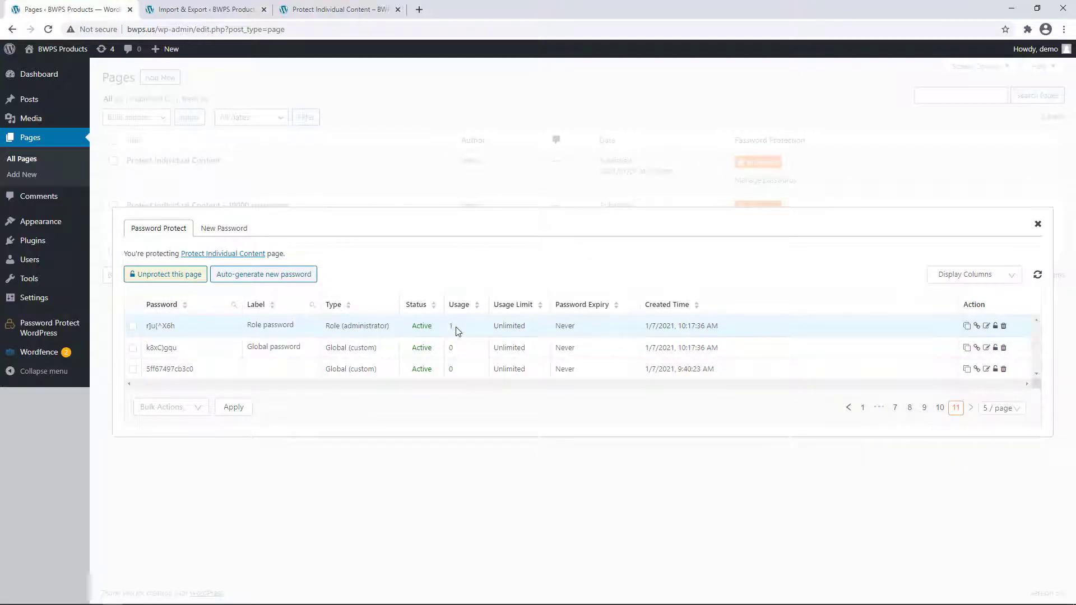
pyautogui.click(1038, 225)
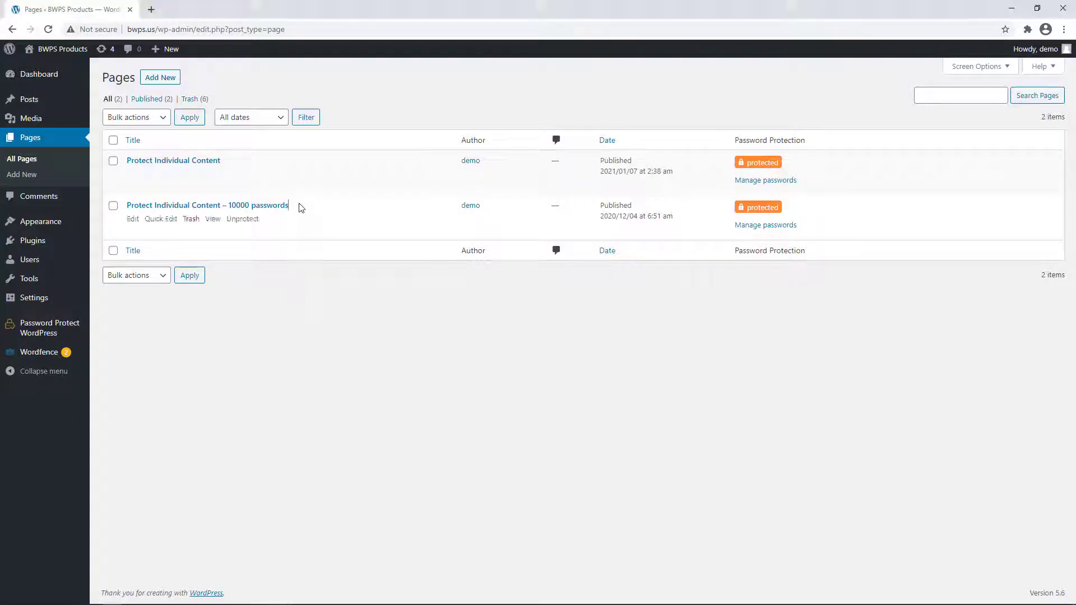
pyautogui.moveTo(300, 206); pyautogui.dragTo(123, 205)
pyautogui.click(300, 296)
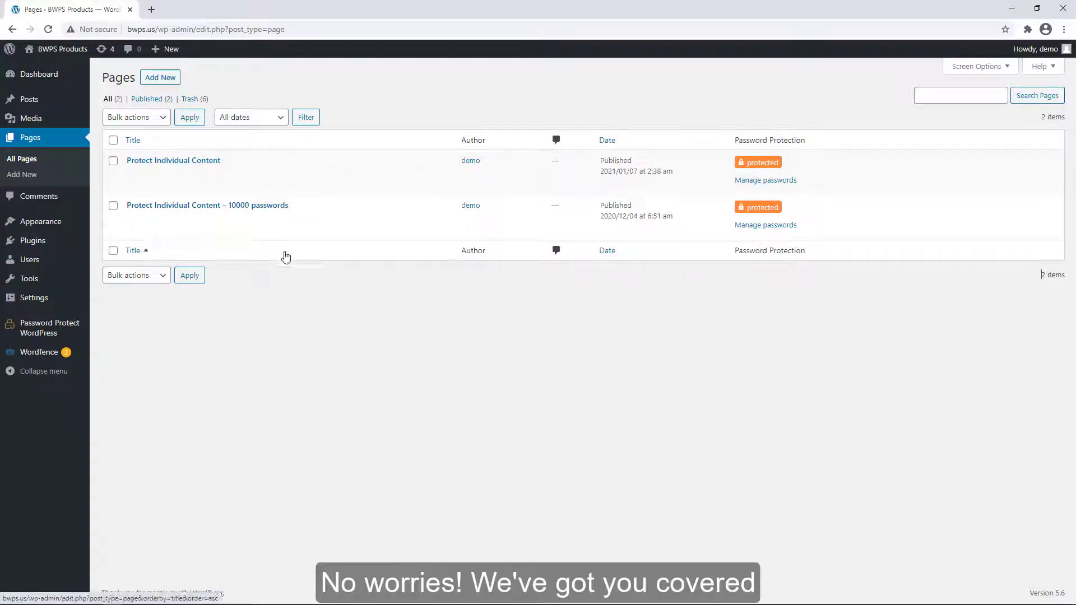
# - Open ppwp_sample_individual_passwords_10000.csv in Excel and dismiss the activation prompt
pyautogui.hotkey('alt', 'Tab')
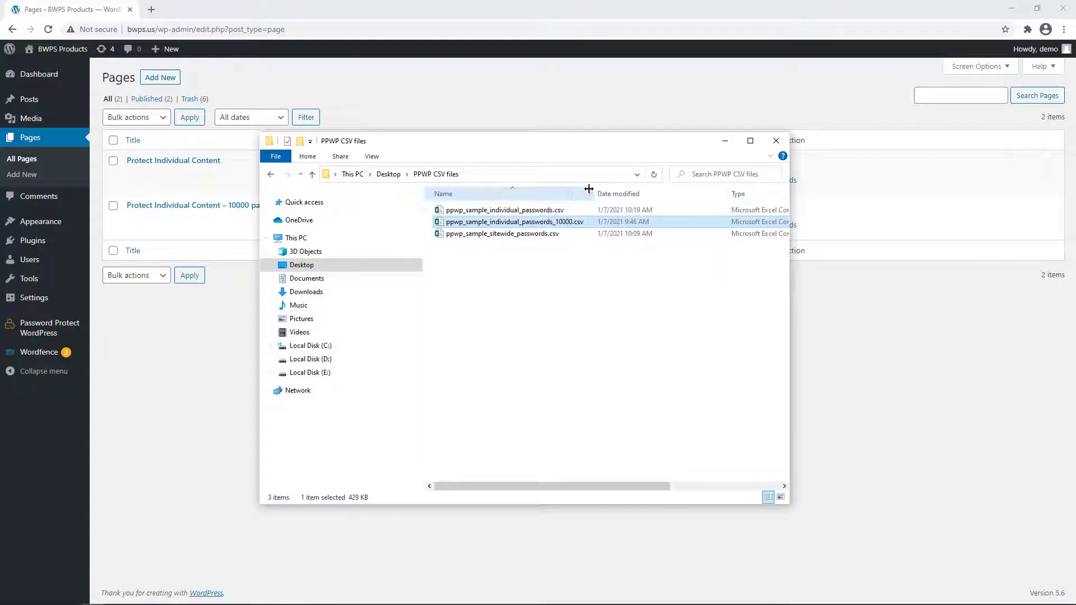
pyautogui.moveTo(578, 193); pyautogui.dragTo(619, 193)
pyautogui.doubleClick(547, 223)
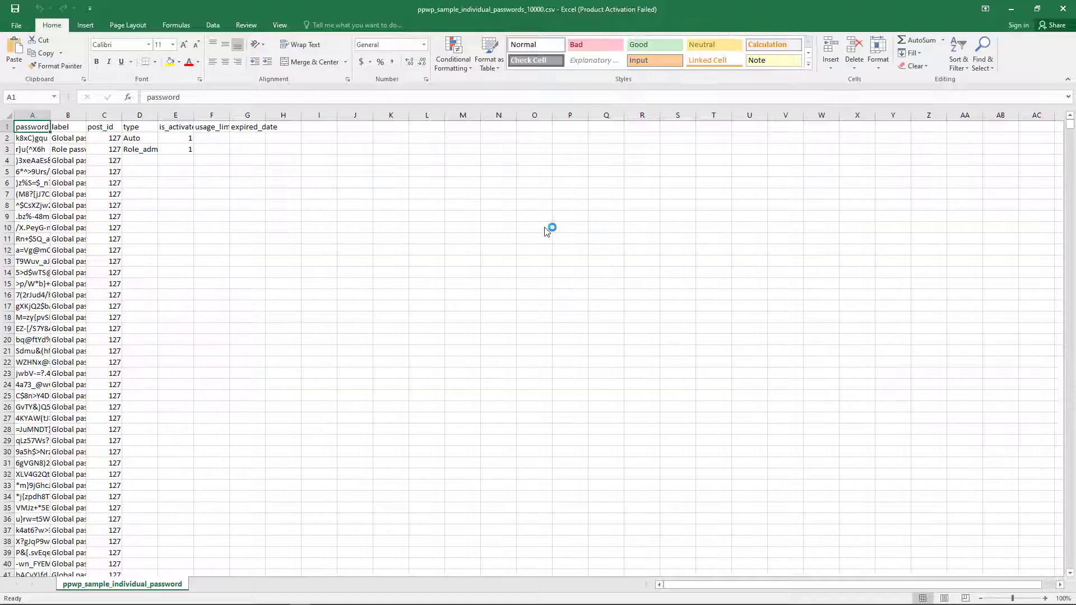
pyautogui.click(664, 185)
# - Widen the password, label and type columns, review rows through 10001, then go to Theme Editor
pyautogui.moveTo(51, 115); pyautogui.dragTo(193, 121)
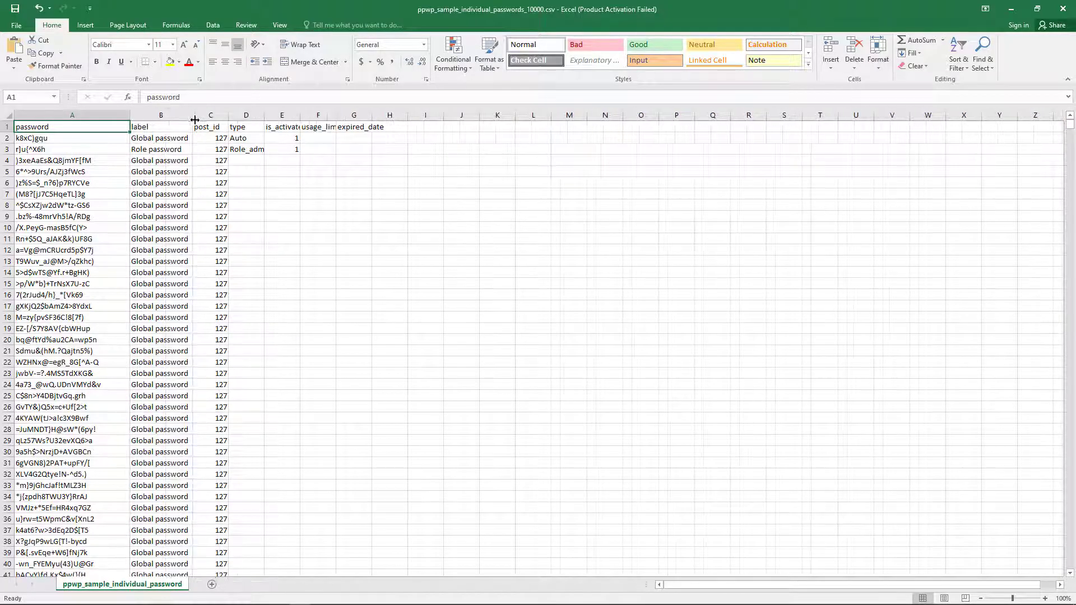
pyautogui.moveTo(265, 115); pyautogui.dragTo(355, 115)
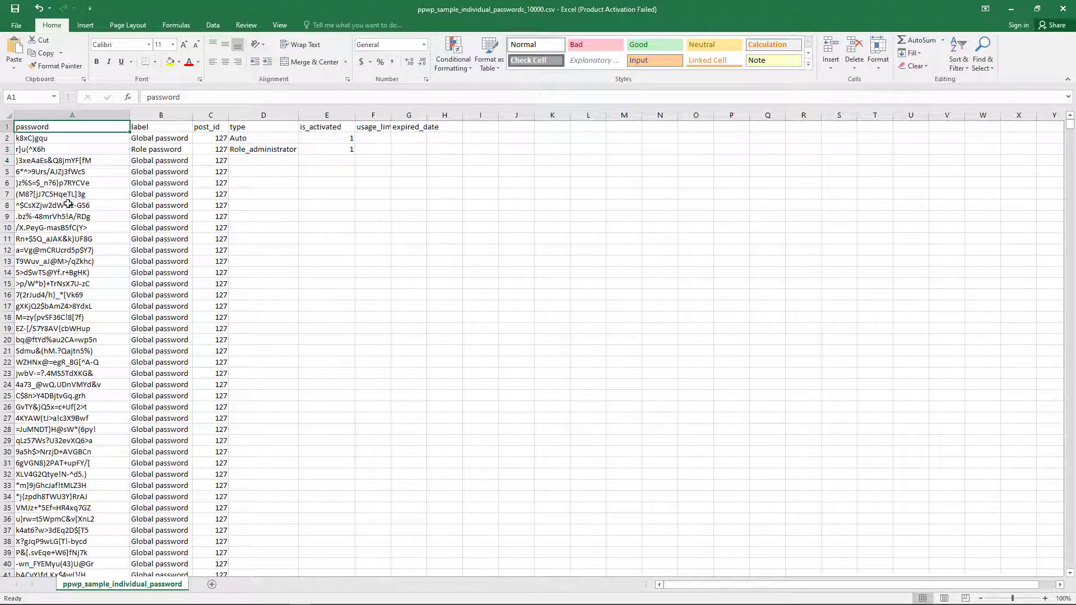
pyautogui.moveTo(1071, 131); pyautogui.dragTo(1070, 563)
pyautogui.scroll(-2, 187, 414)
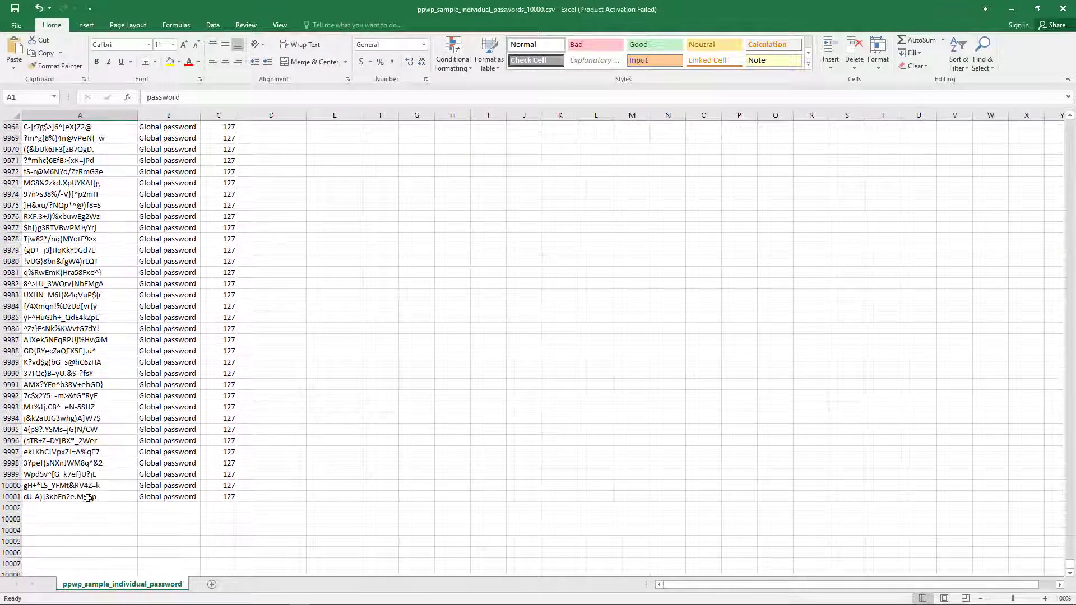
pyautogui.moveTo(88, 497); pyautogui.dragTo(84, 339)
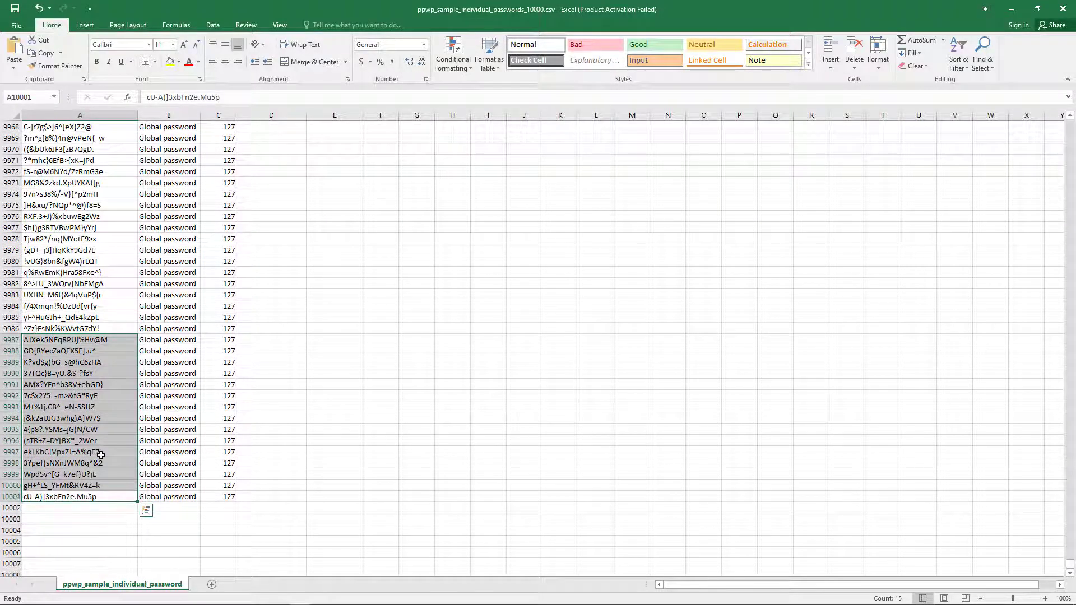
pyautogui.click(168, 261)
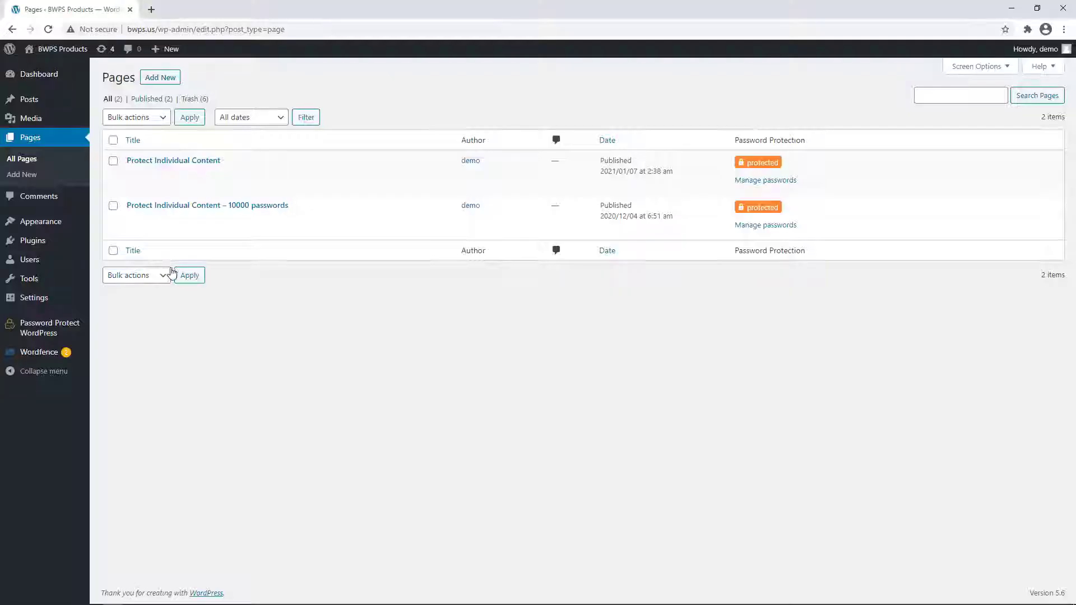
pyautogui.moveTo(56, 227)
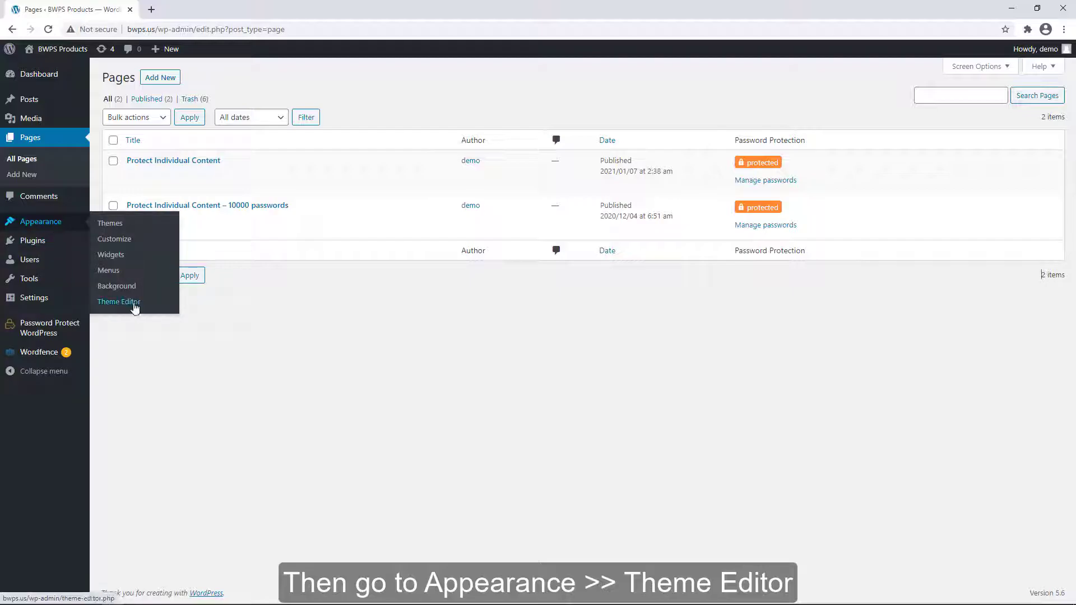
pyautogui.click(199, 8)
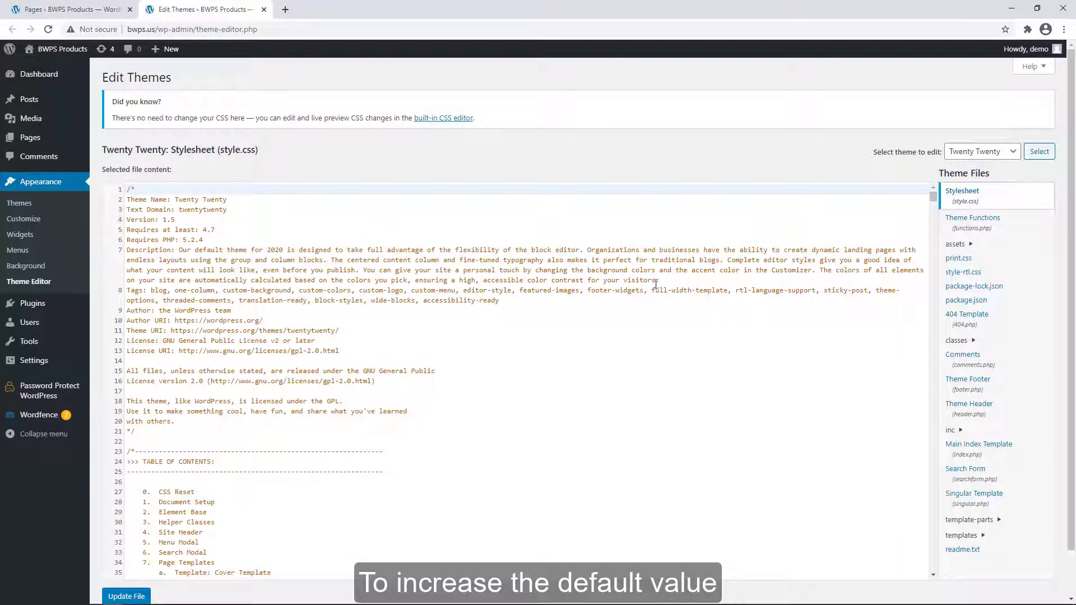
# - Open Twenty Twenty's functions.php and scroll to the two ppwp add_filter snippets setting 30000
pyautogui.click(969, 219)
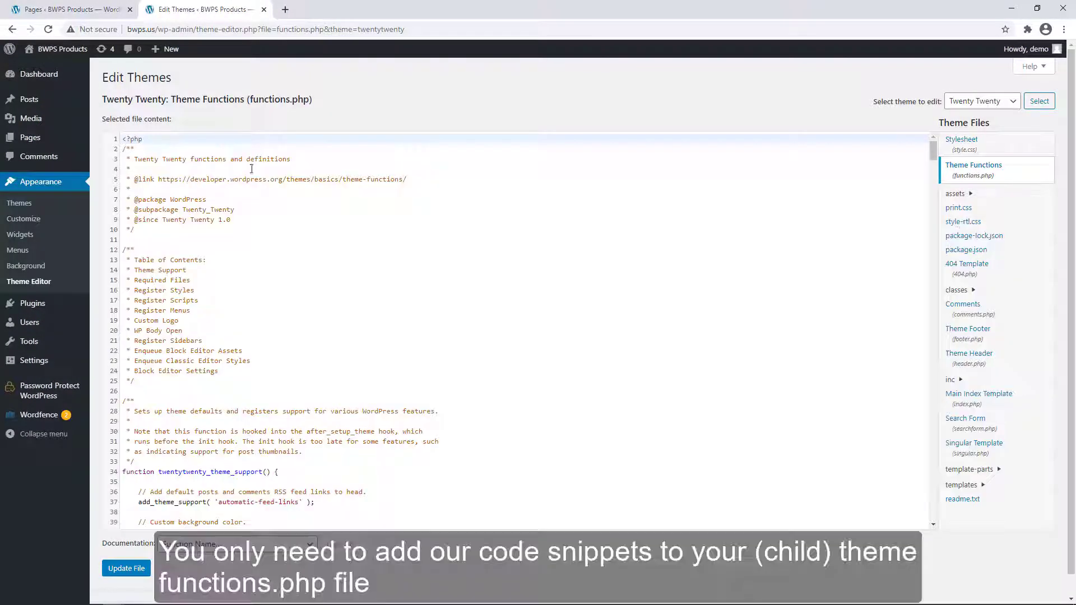
pyautogui.moveTo(200, 99); pyautogui.dragTo(247, 99)
pyautogui.click(312, 98)
pyautogui.scroll(-5, 831, 248)
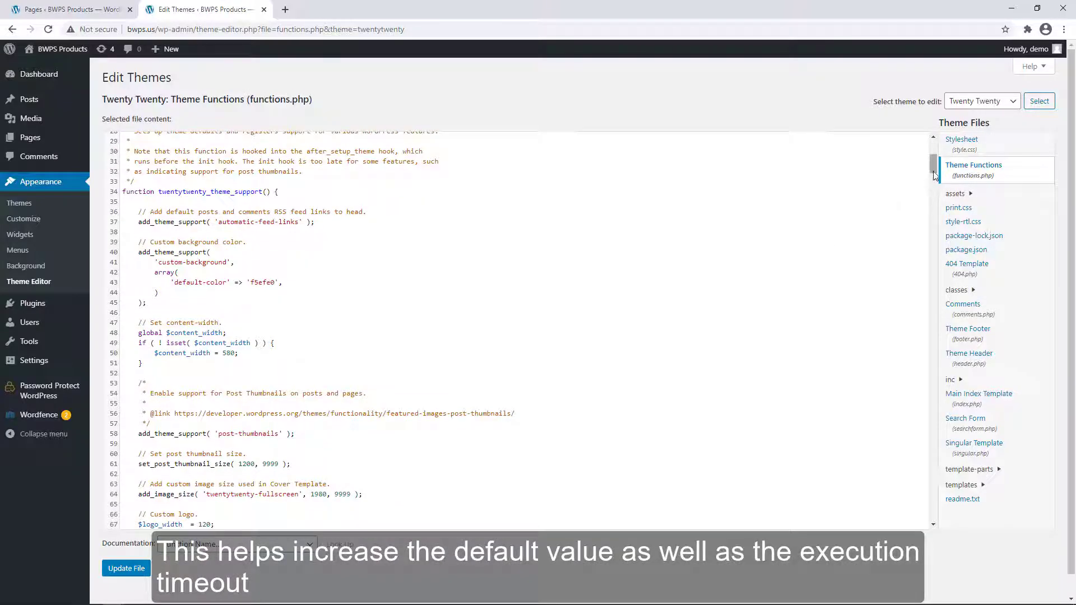
pyautogui.moveTo(933, 162); pyautogui.dragTo(929, 503)
pyautogui.scroll(-1, 504, 393)
pyautogui.moveTo(128, 491); pyautogui.dragTo(114, 389)
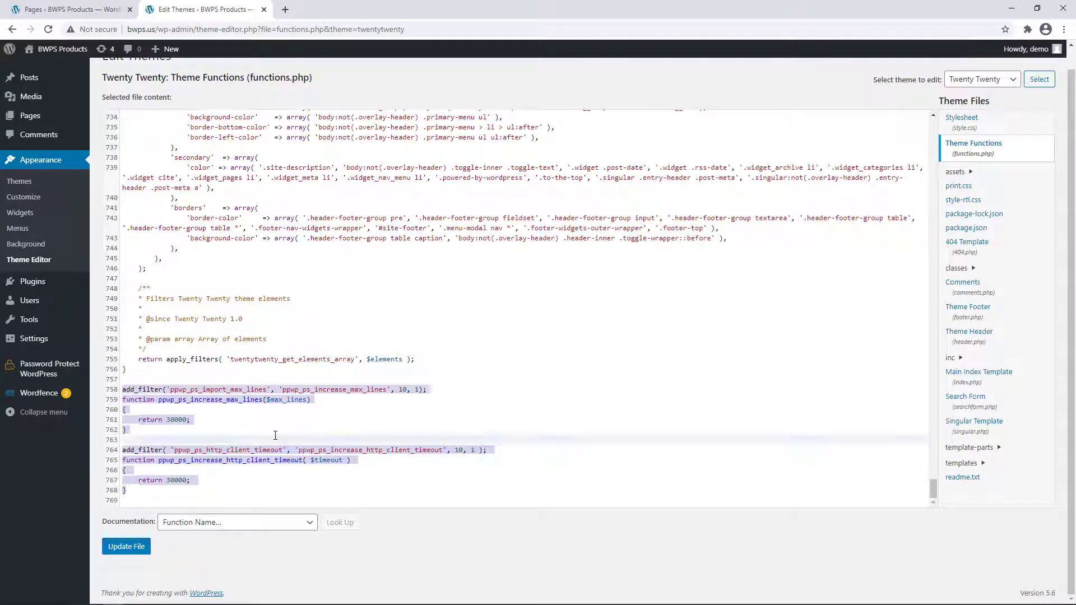
pyautogui.click(289, 379)
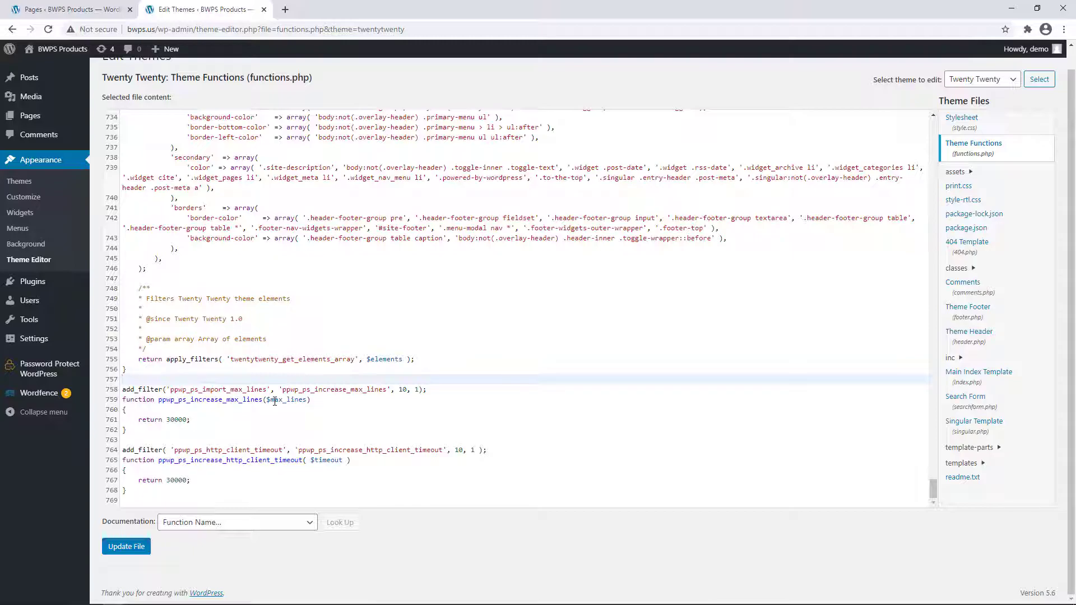
# - Open the Import & Export page in its own tab, placed second
pyautogui.click(80, 7)
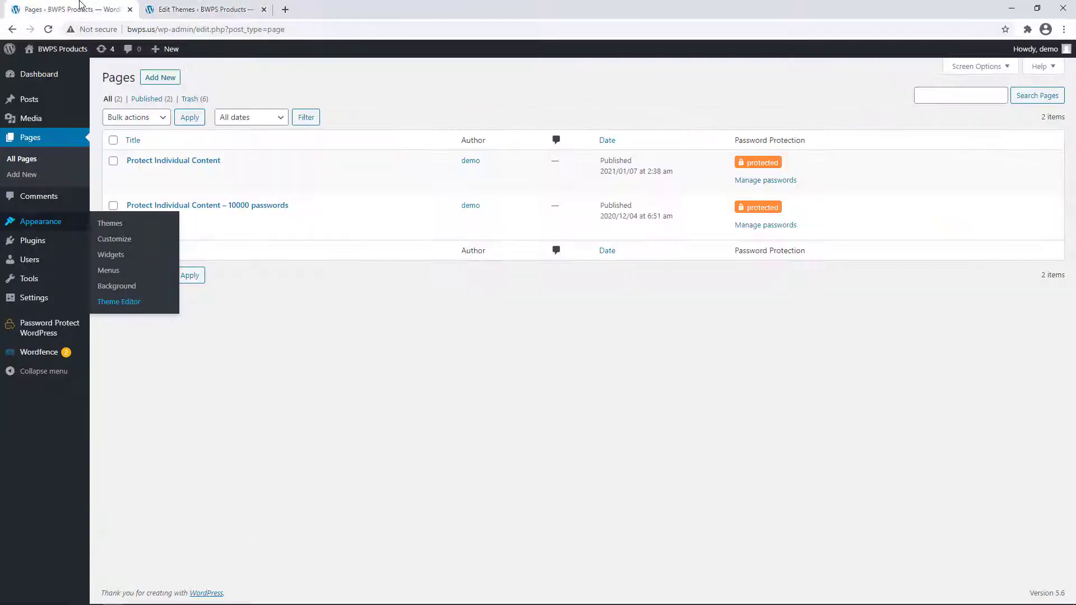
pyautogui.middleClick(121, 387)
pyautogui.click(337, 9)
pyautogui.moveTo(336, 9); pyautogui.dragTo(205, 9)
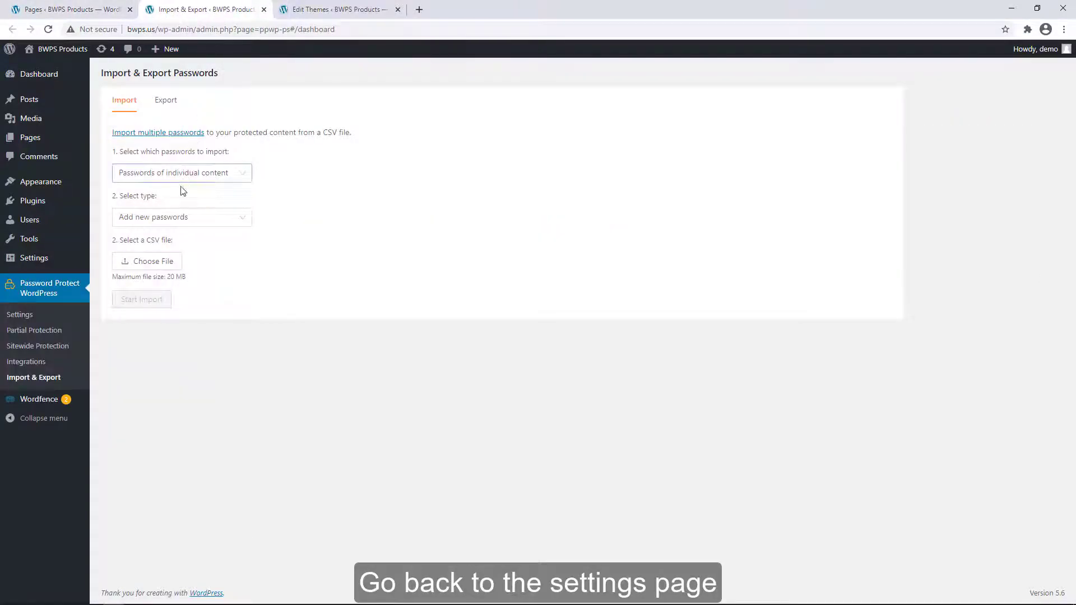
# - Import ppwp_sample_individual_passwords_10000.csv as individual-content passwords
pyautogui.click(162, 259)
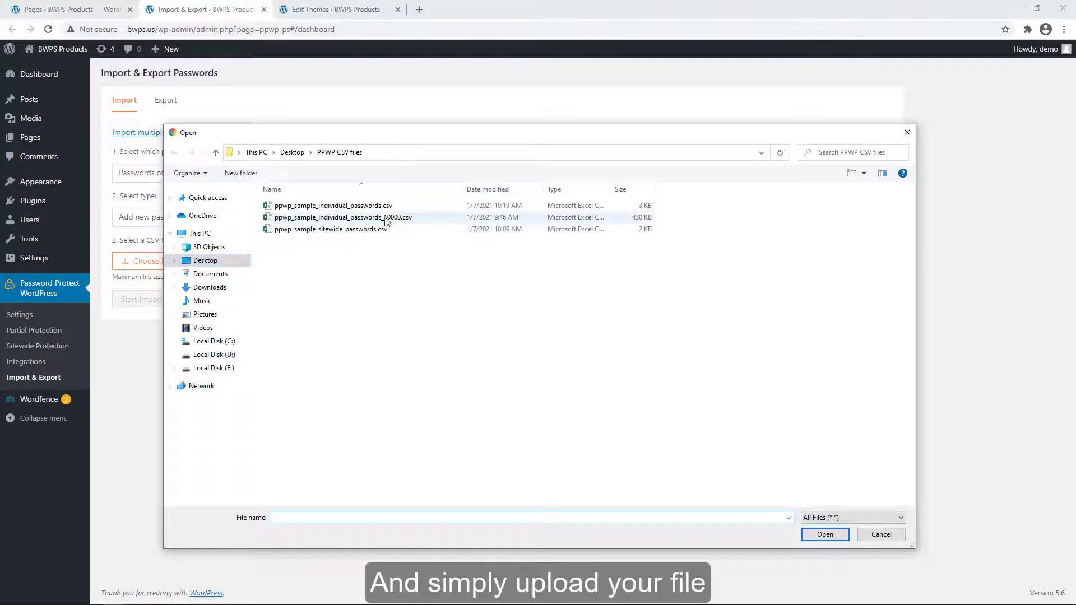
pyautogui.doubleClick(390, 218)
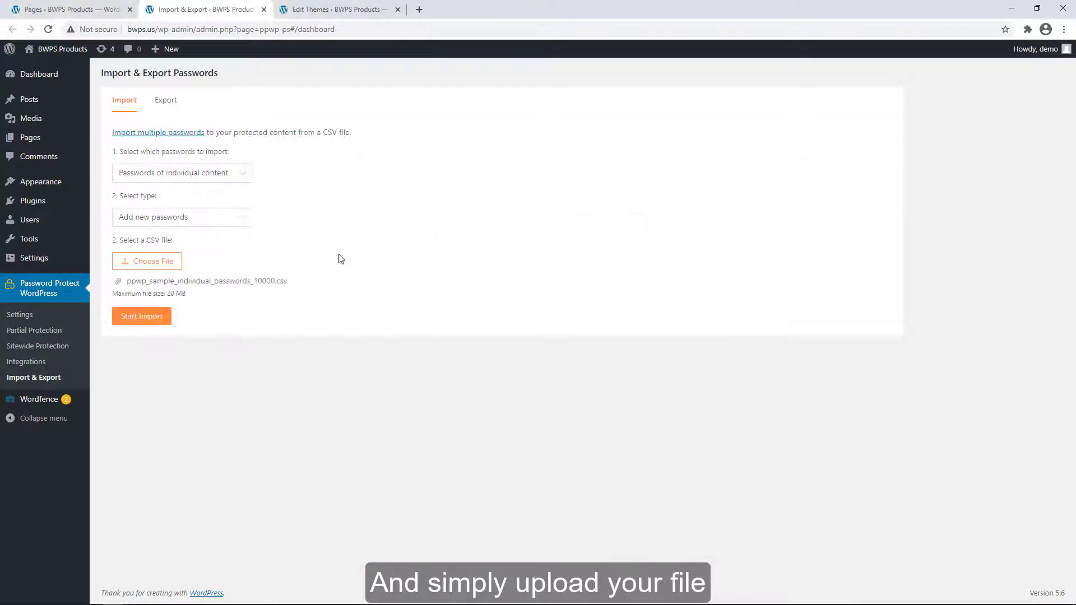
pyautogui.click(151, 315)
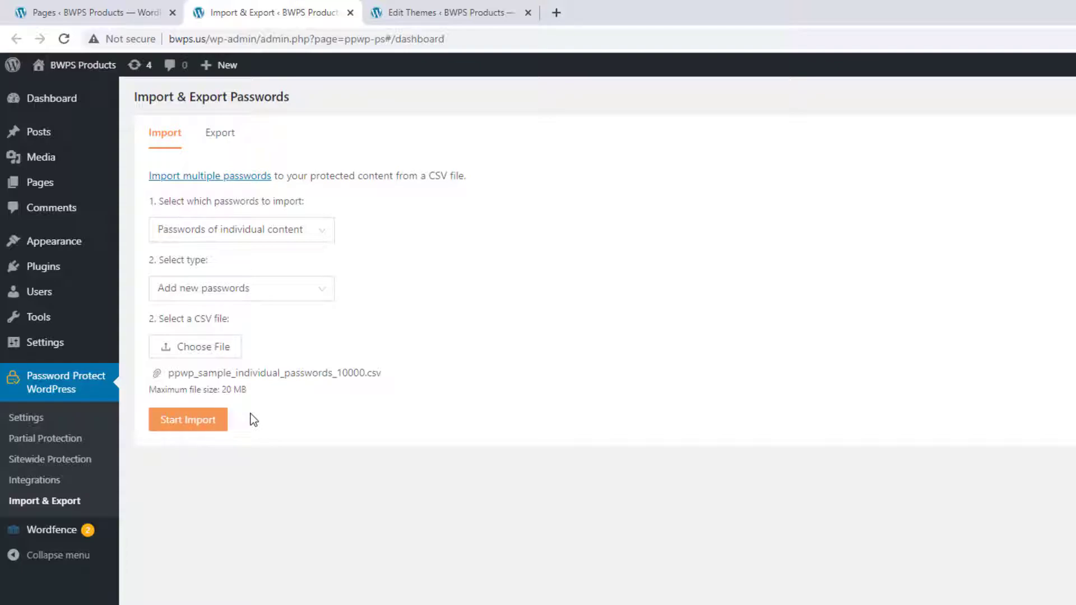
pyautogui.click(107, 8)
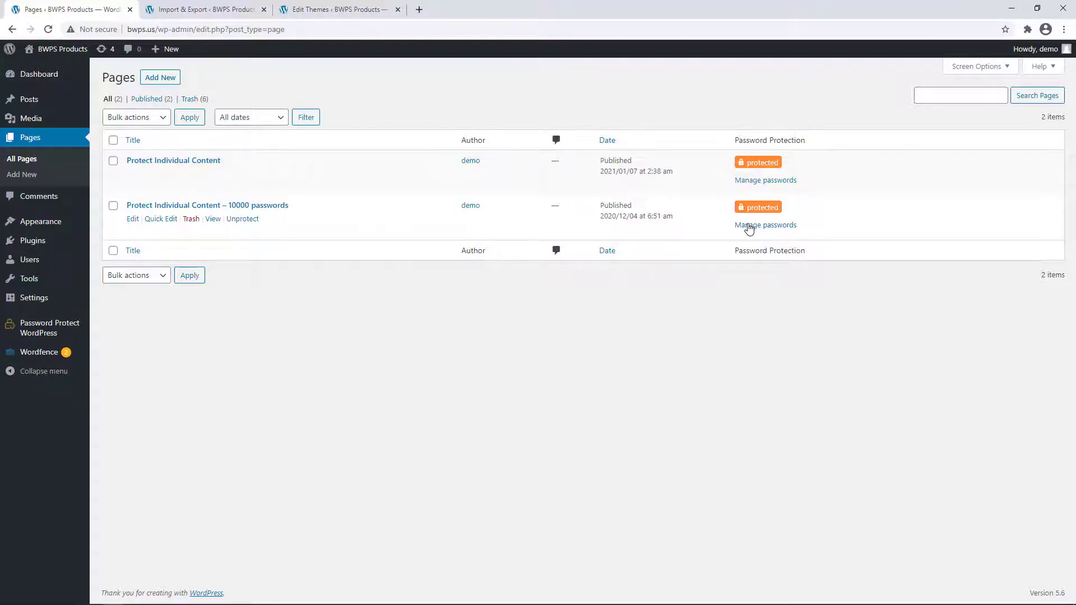
# - Browse the last pages of the 10000-passwords page's passwords, copy one, and open the page
pyautogui.click(749, 226)
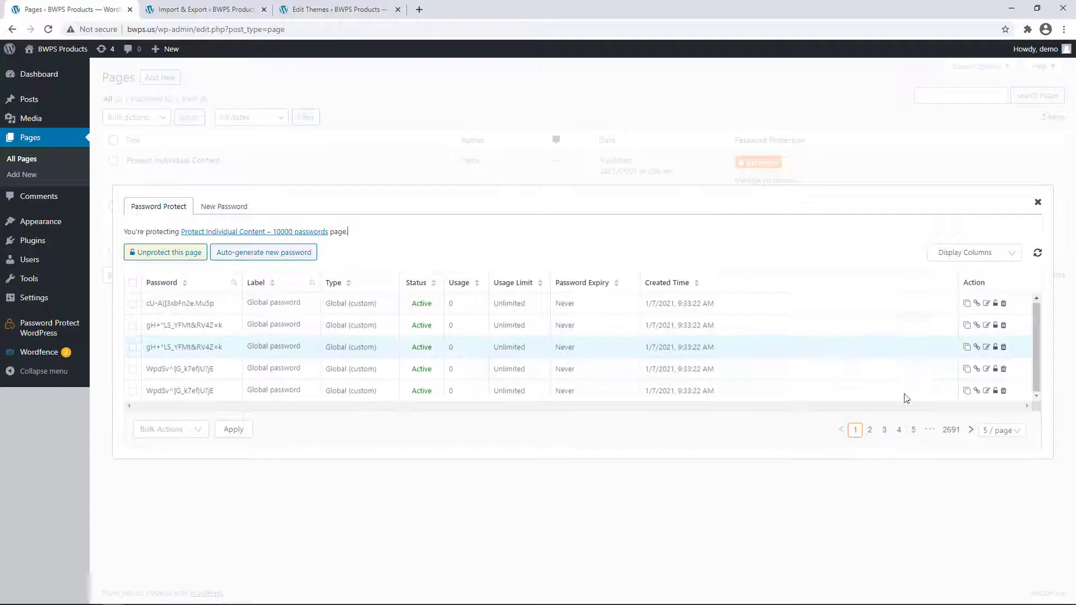
pyautogui.click(951, 429)
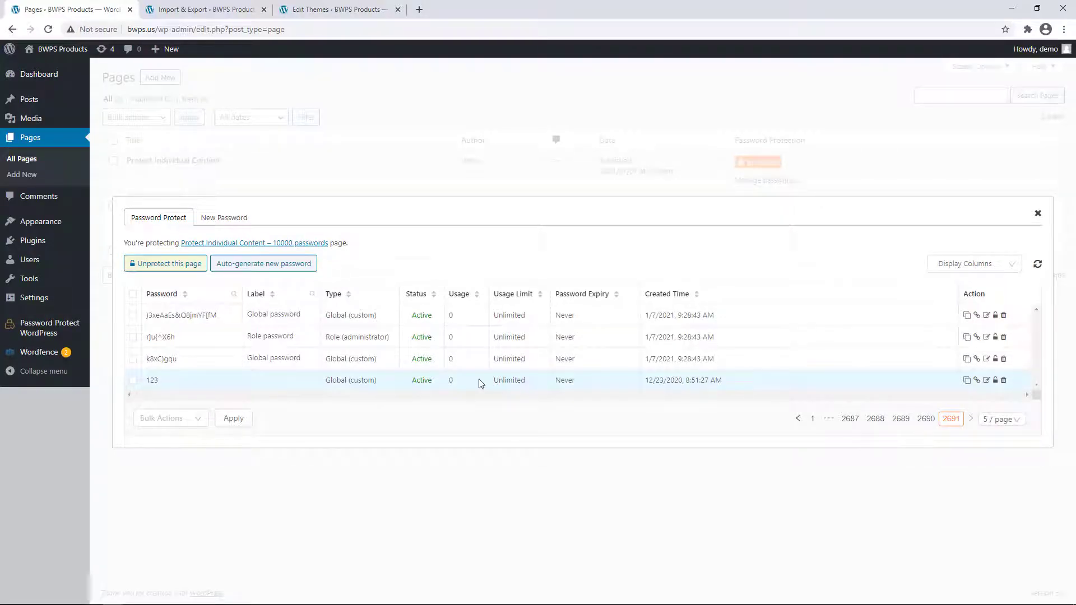
pyautogui.click(926, 418)
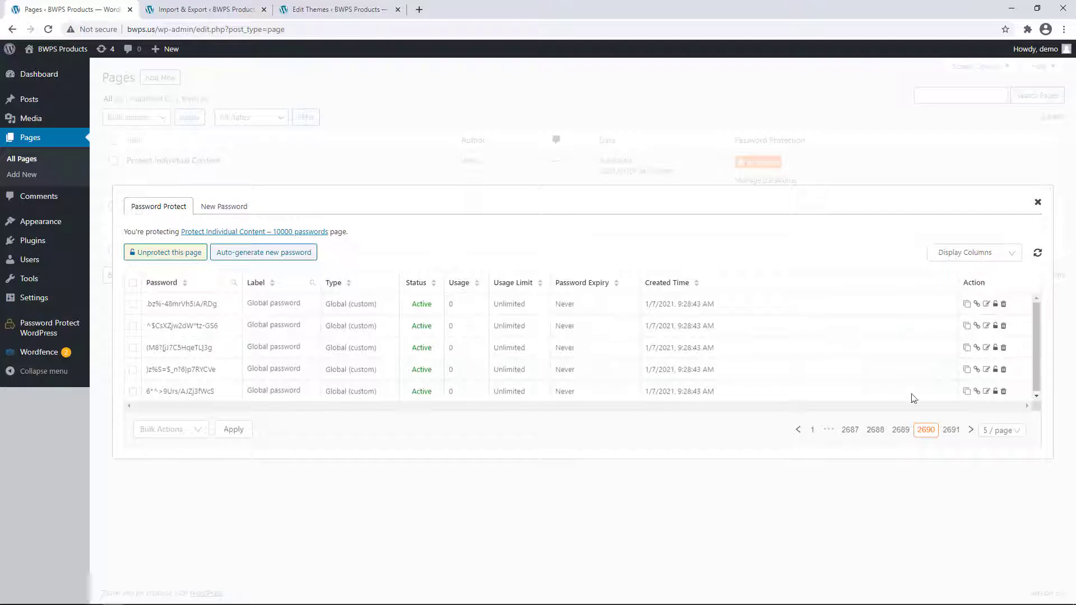
pyautogui.click(951, 430)
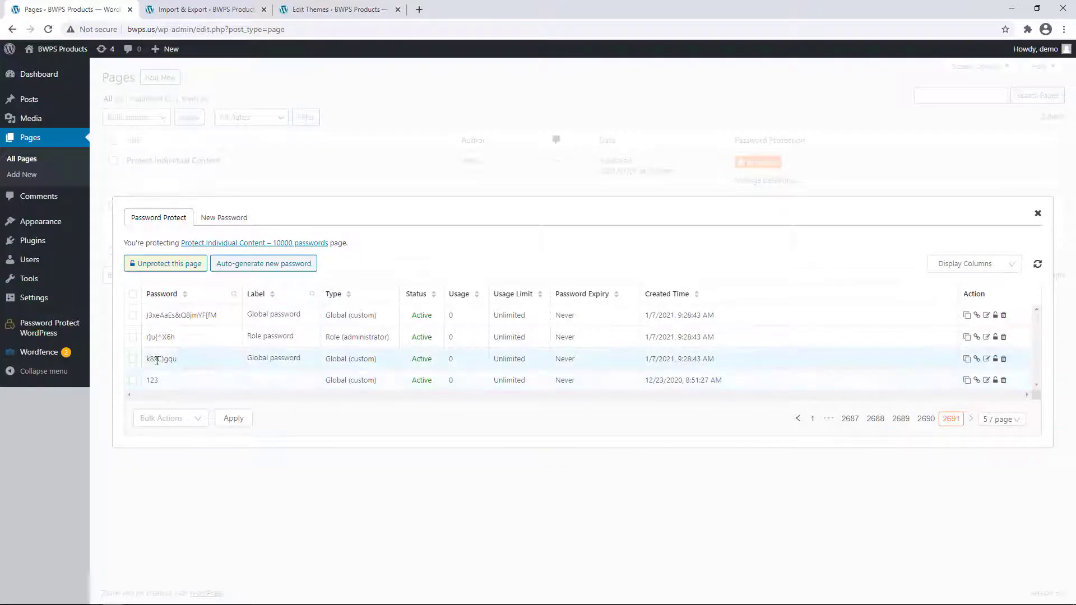
pyautogui.doubleClick(151, 358)
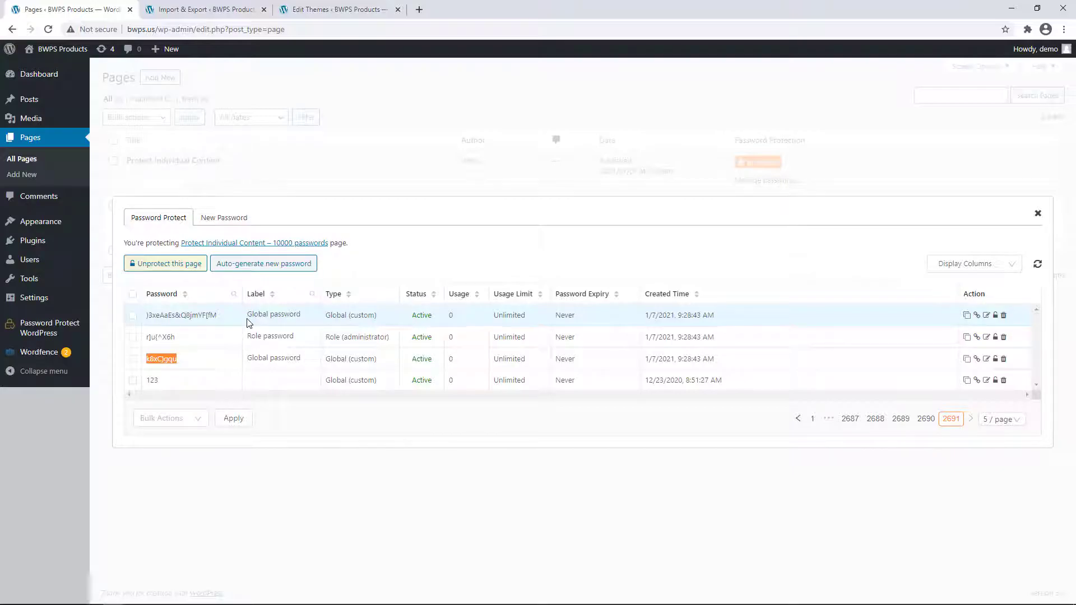
pyautogui.click(291, 243)
# - Unlock the 10000-passwords page by pasting the copied password, shown in plain text
pyautogui.click(492, 10)
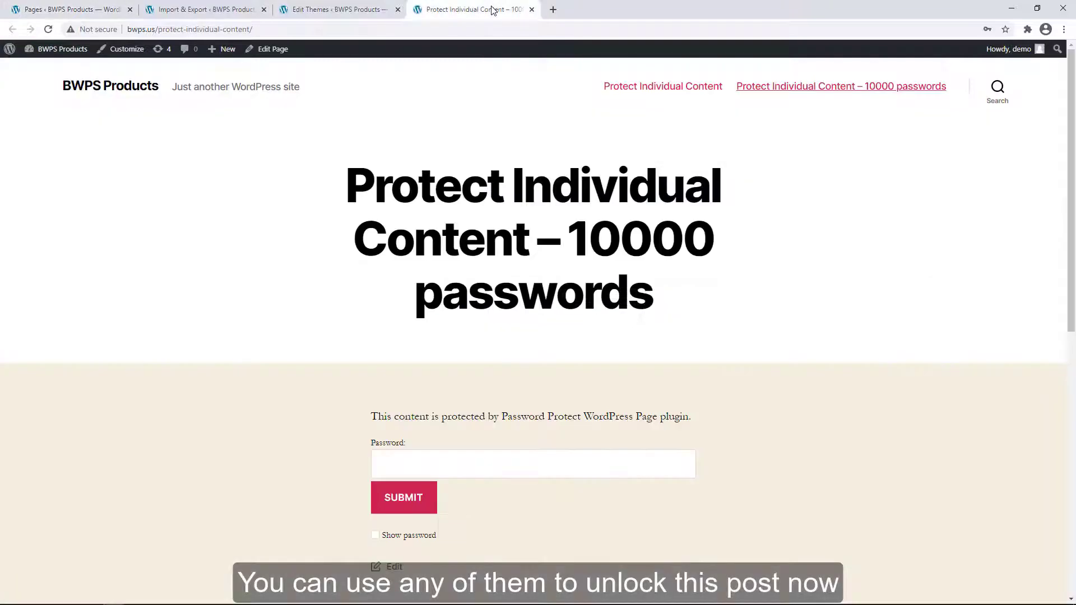
pyautogui.scroll(-3, 493, 142)
pyautogui.click(436, 286)
pyautogui.hotkey('ctrl', 'v')
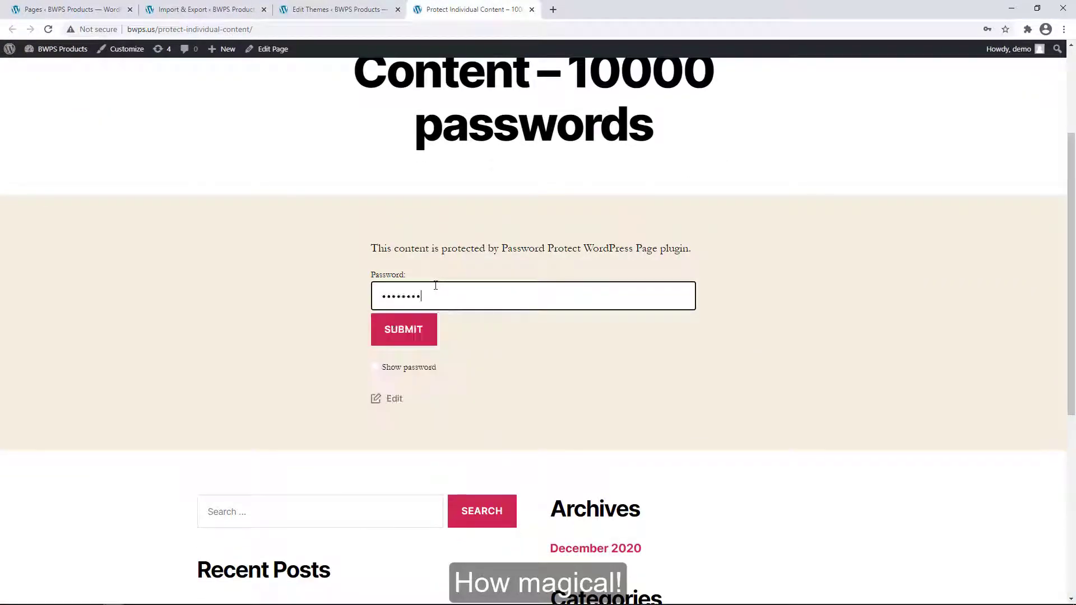
pyautogui.click(374, 367)
pyautogui.click(402, 330)
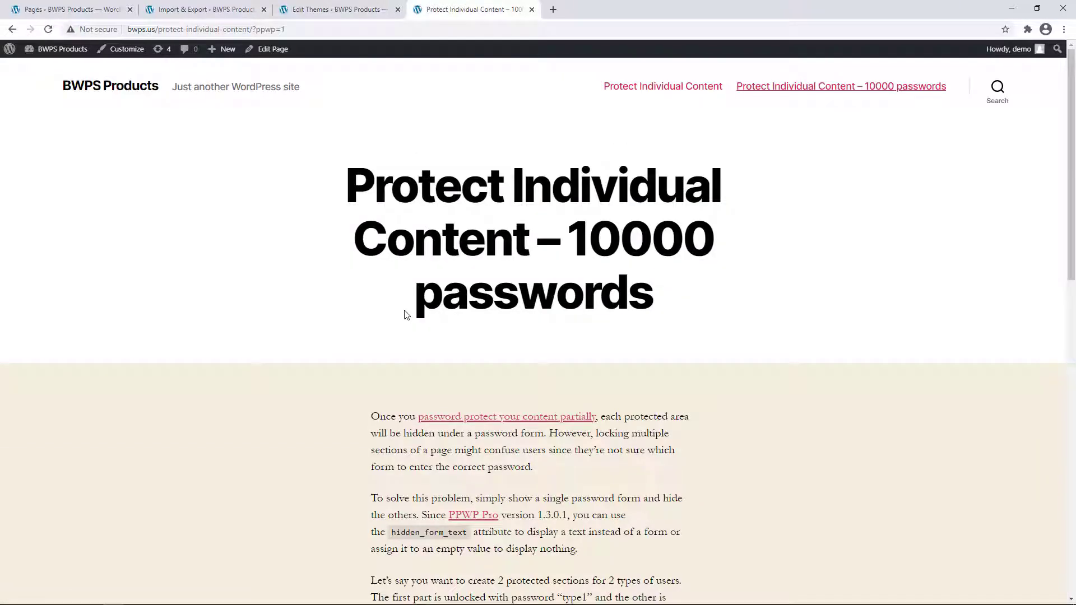
# - Reload the password table and check the used password's usage count of 1 on the last page
pyautogui.click(72, 9)
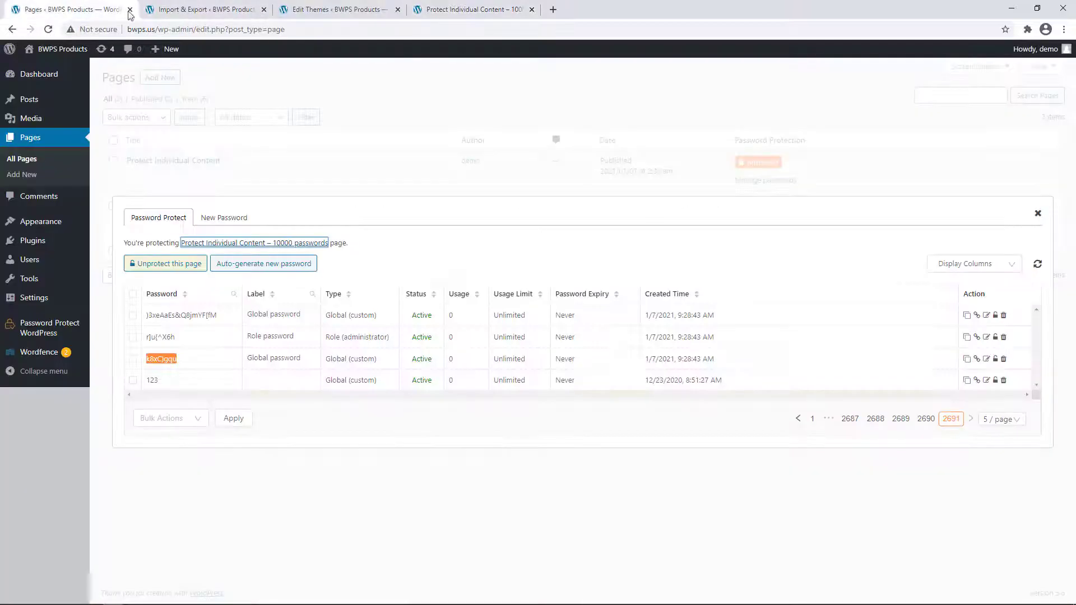
pyautogui.click(1038, 266)
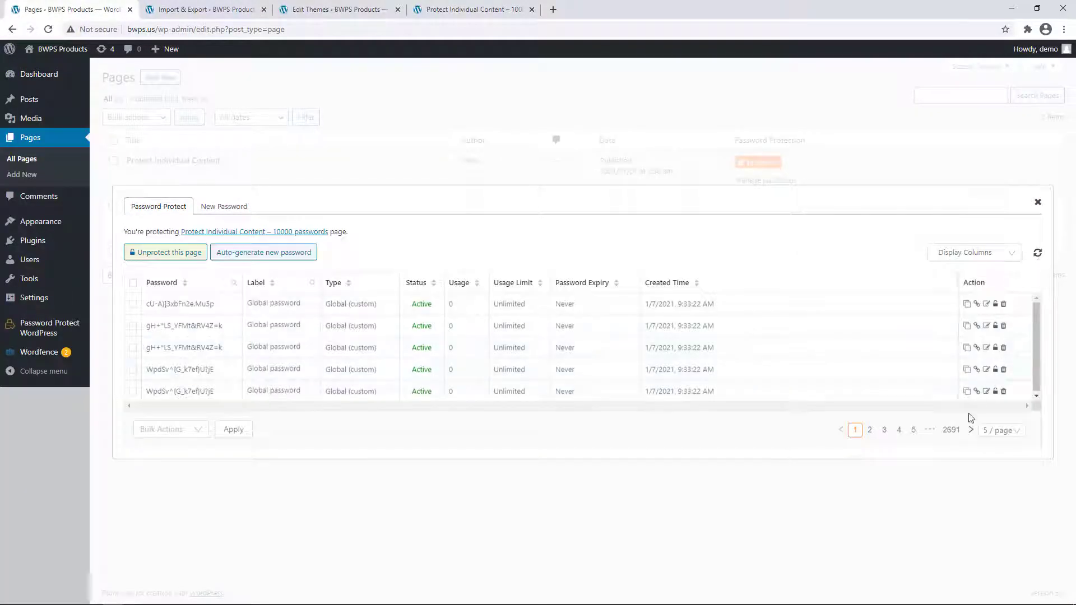
pyautogui.click(951, 429)
pyautogui.moveTo(149, 355); pyautogui.dragTo(458, 362)
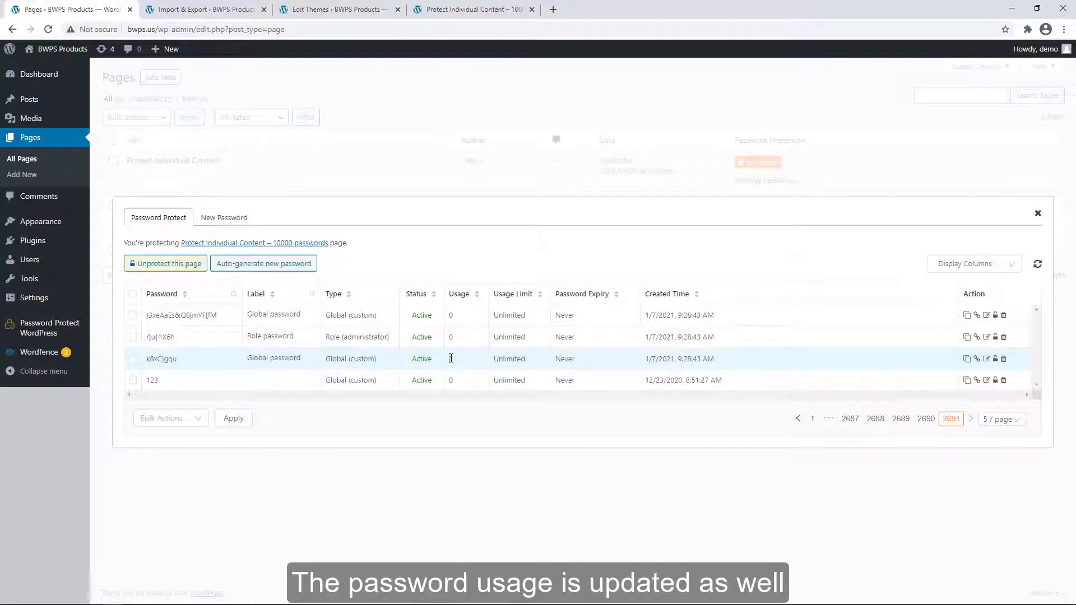
pyautogui.doubleClick(461, 360)
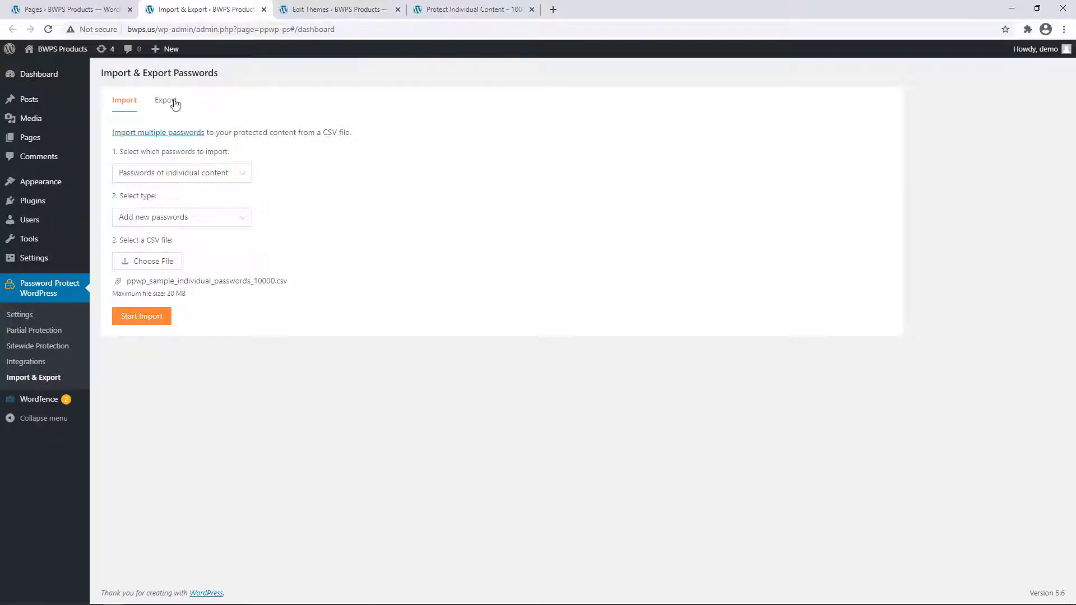
# - Export the passwords of individual content to a CSV file
pyautogui.click(175, 105)
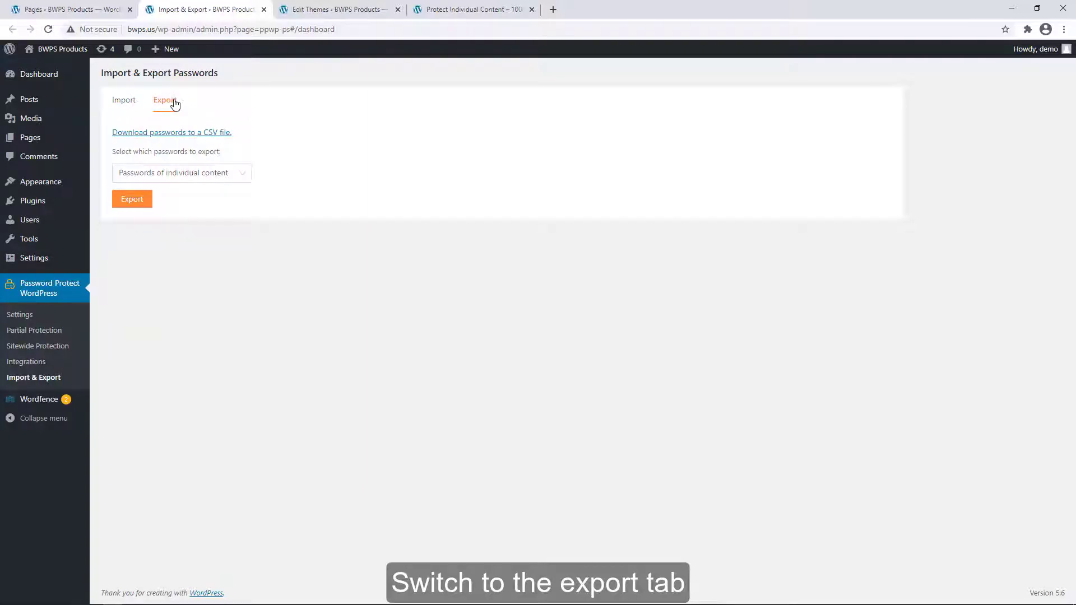
pyautogui.click(211, 176)
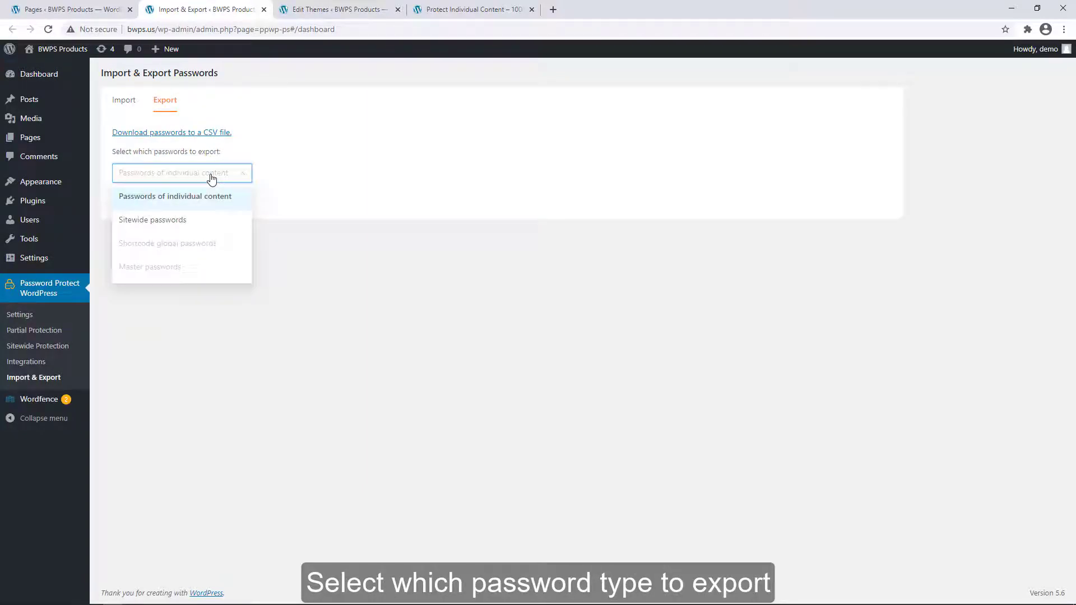
pyautogui.click(185, 198)
pyautogui.click(134, 200)
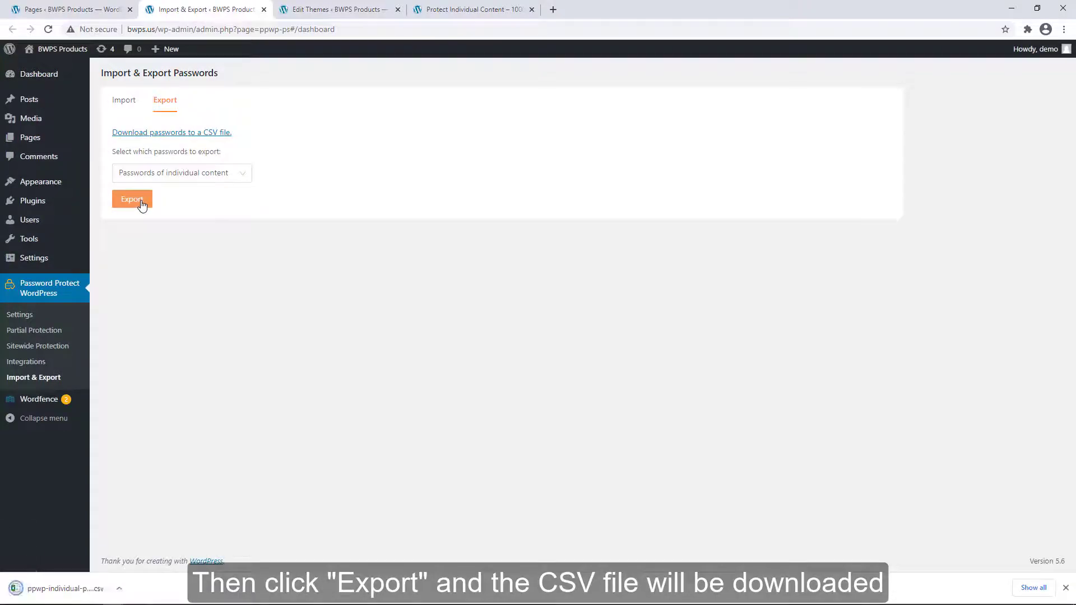
# - Export the sitewide passwords too, then open the individual-passwords CSV in Excel
pyautogui.click(173, 175)
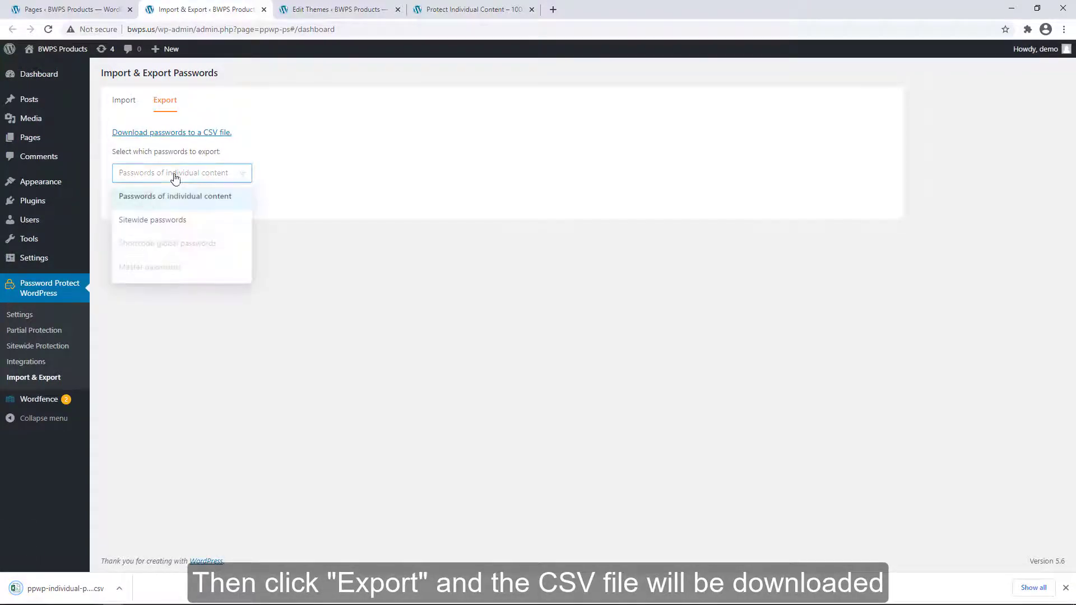
pyautogui.click(159, 219)
pyautogui.click(141, 201)
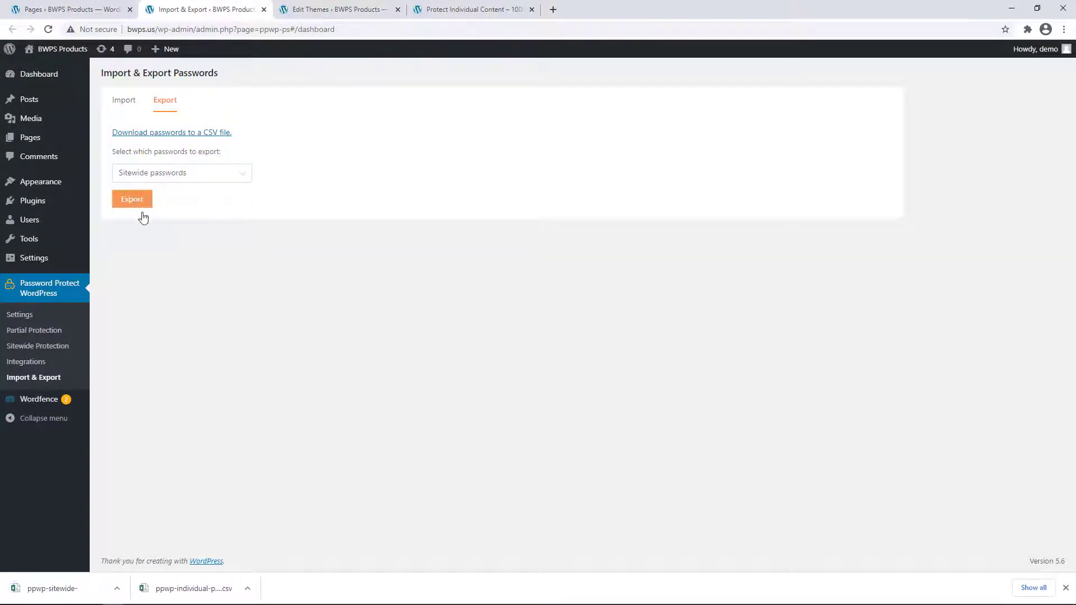
pyautogui.click(212, 594)
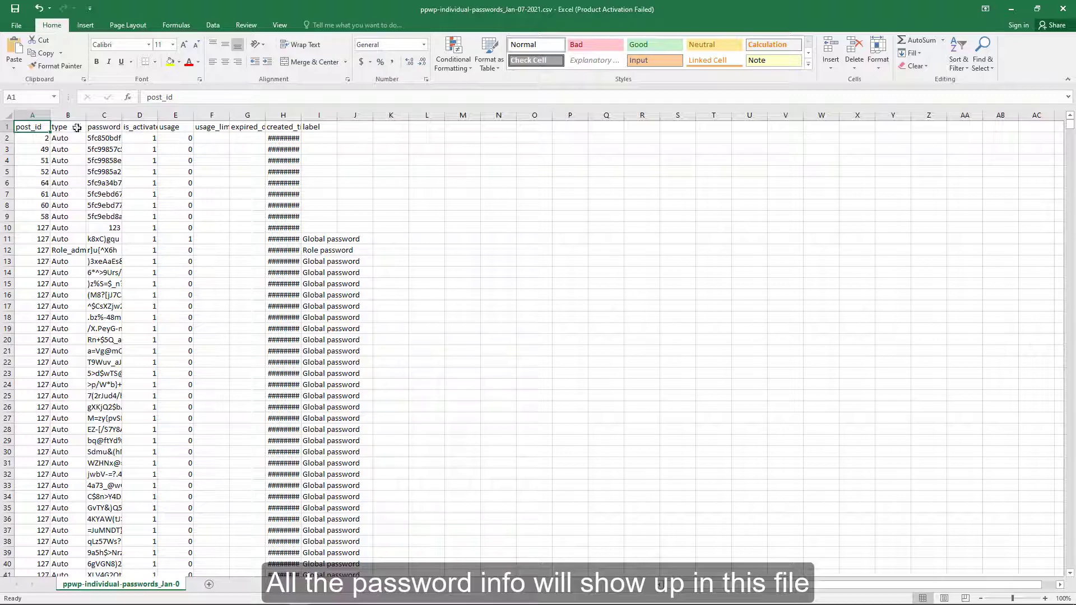
# - Widen column C of the first exported CSV and scroll through its full password list
pyautogui.moveTo(123, 115); pyautogui.dragTo(193, 115)
pyautogui.click(149, 228)
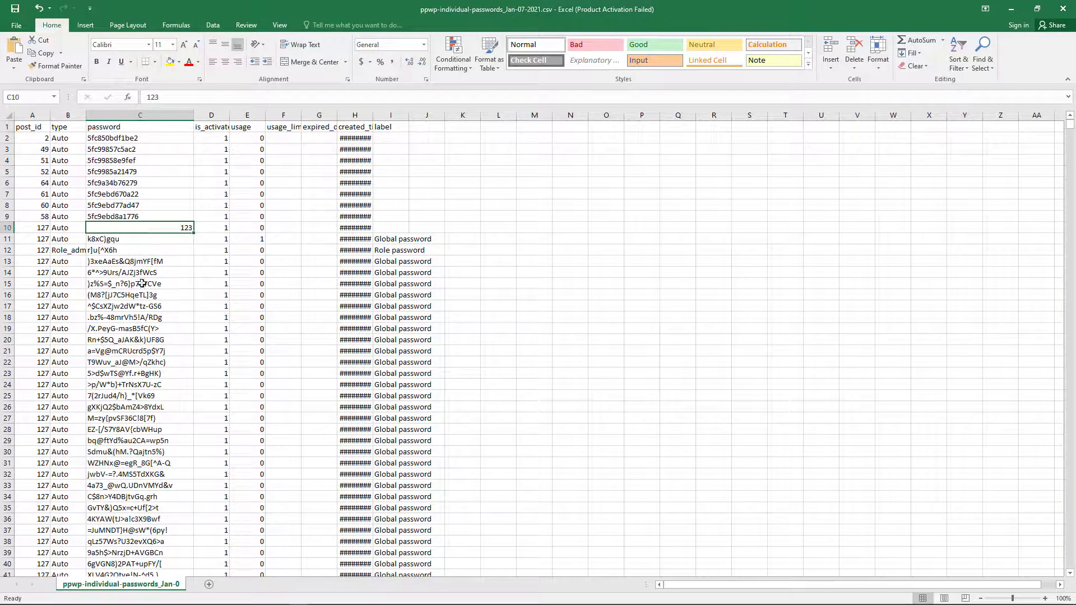
pyautogui.scroll(-20, 143, 283)
pyautogui.moveTo(1068, 132); pyautogui.dragTo(1071, 574)
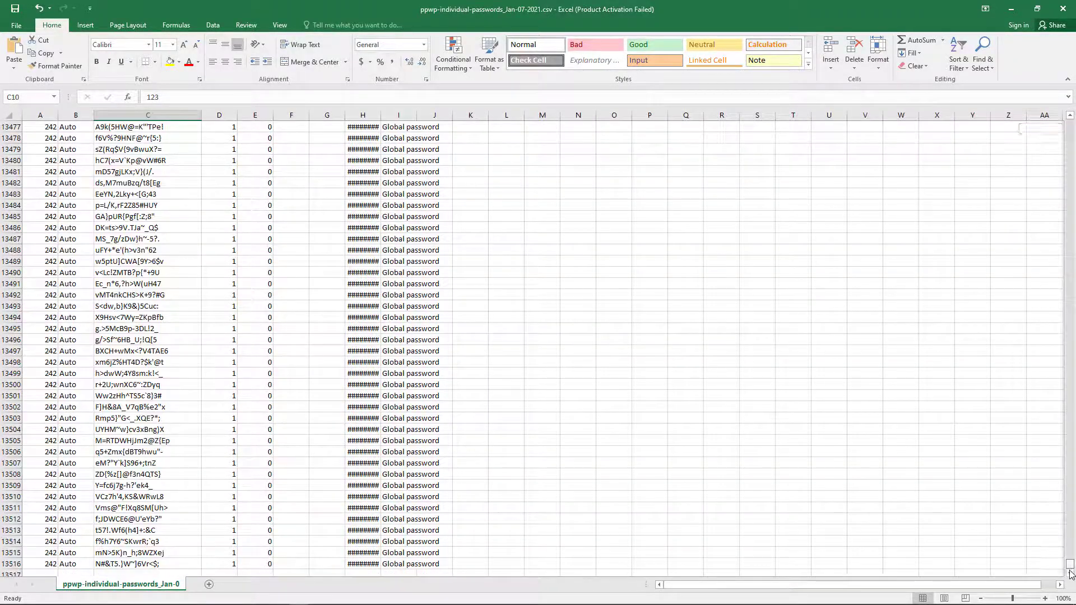
pyautogui.scroll(-2, 89, 477)
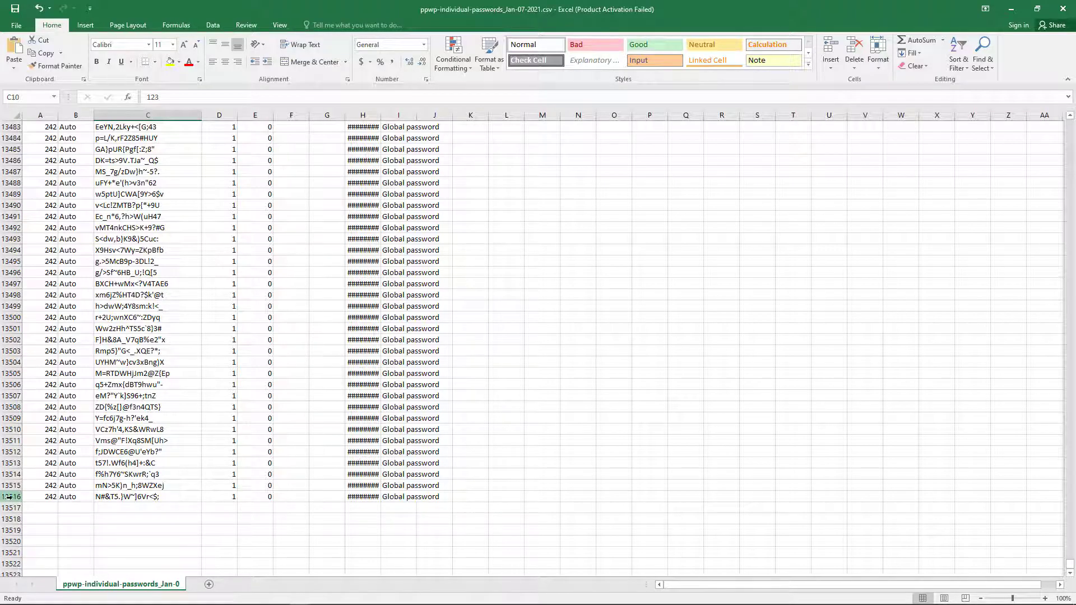
pyautogui.scroll(2, 176, 421)
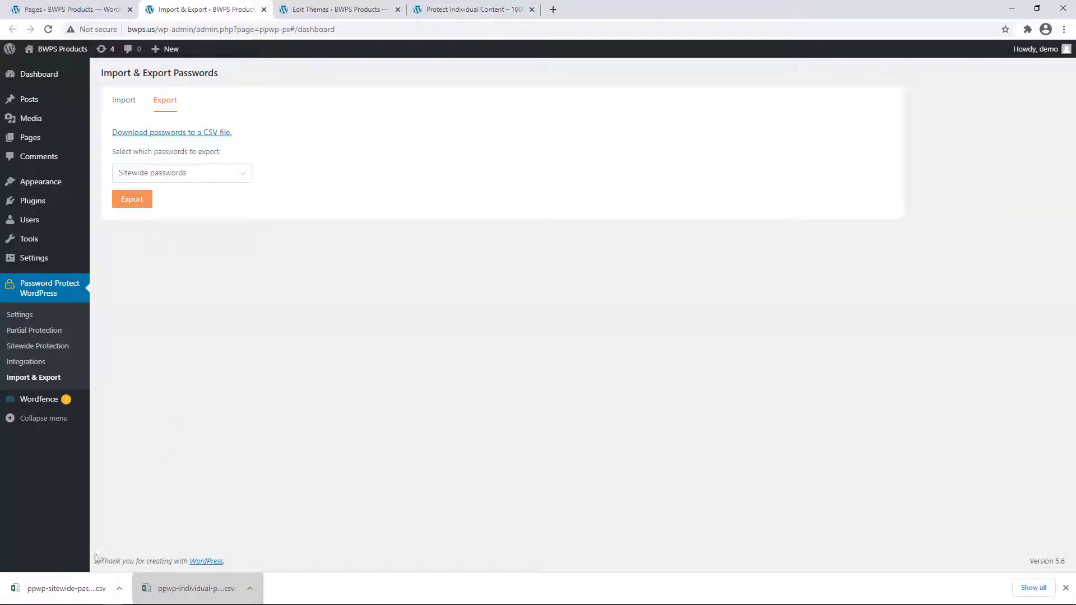
# - Open ppwp-sitewide-passwords_Jan-07-2021.csv and widen columns A and B to show every password
pyautogui.click(79, 593)
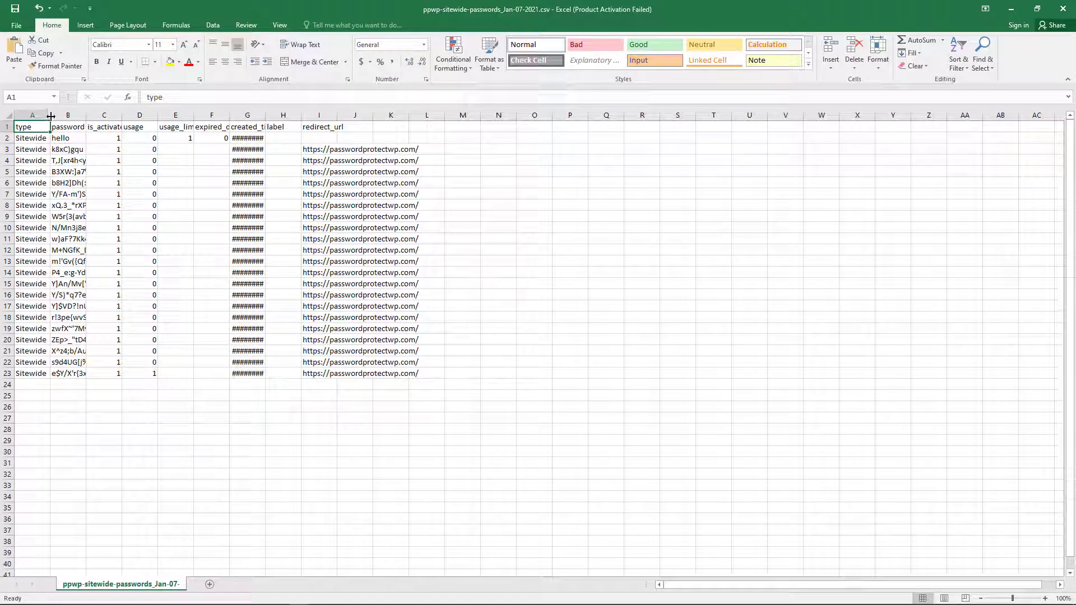
pyautogui.moveTo(50, 116); pyautogui.dragTo(79, 116)
pyautogui.moveTo(114, 115); pyautogui.dragTo(181, 115)
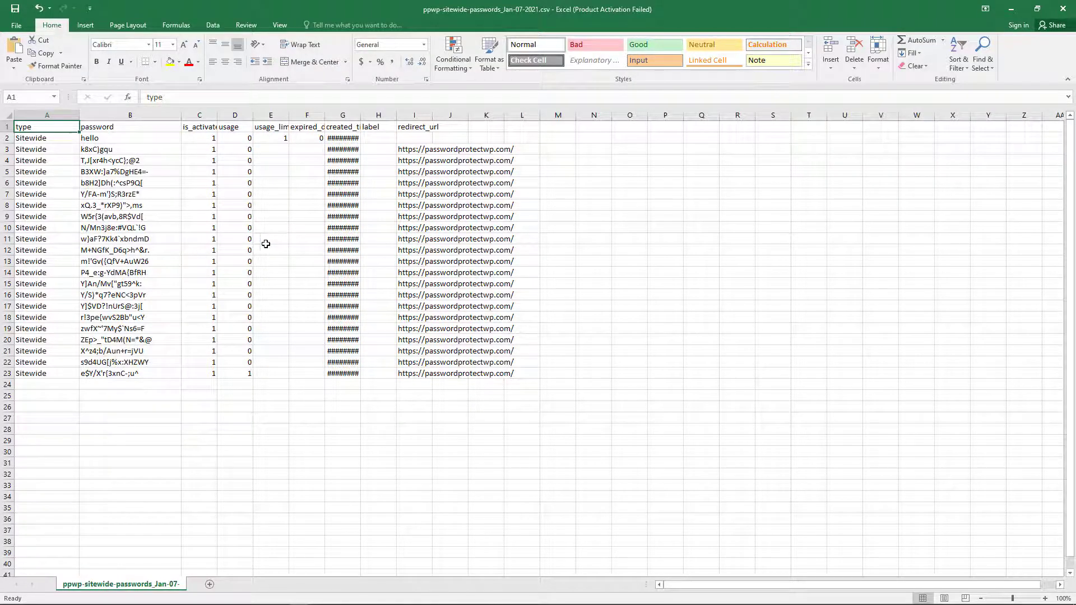
pyautogui.click(631, 407)
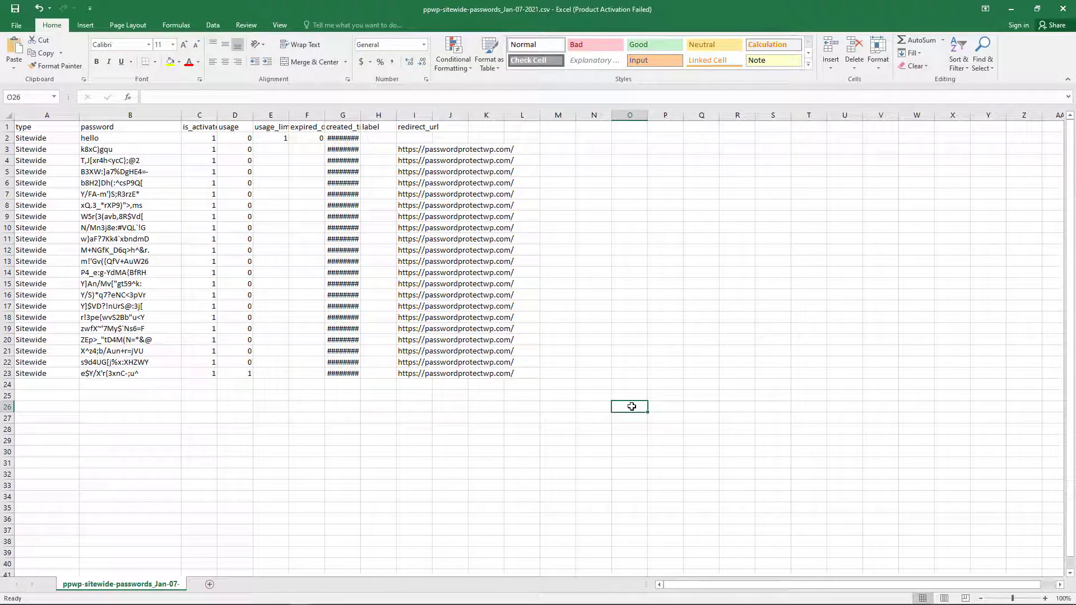